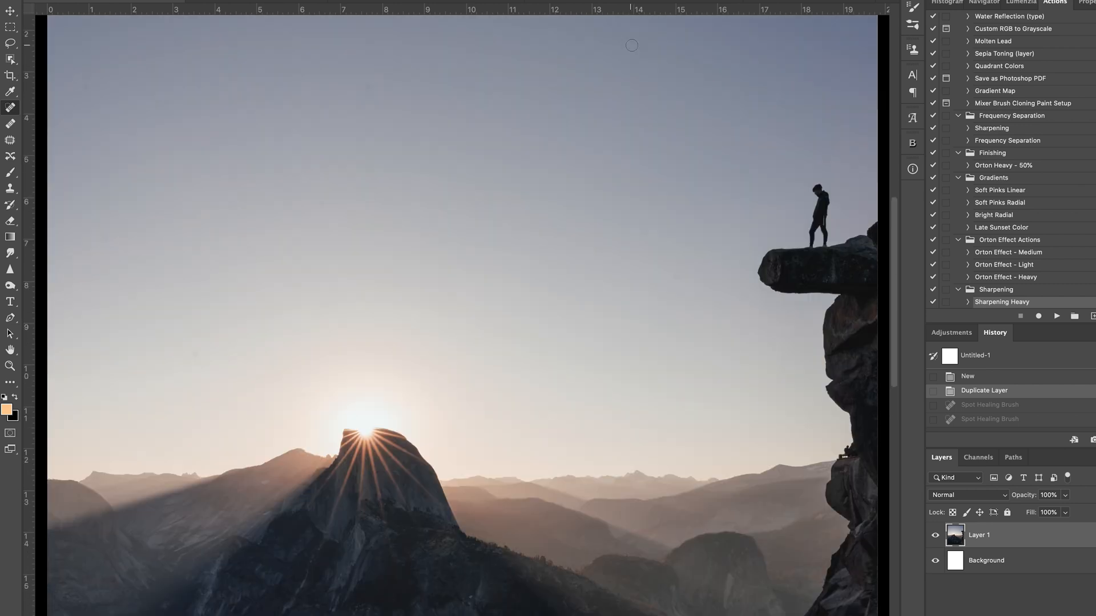
# Paint sky with the Clone Stamp around the figure standing on the cliff edge
pyautogui.moveTo(696, 285); pyautogui.dragTo(700, 287)
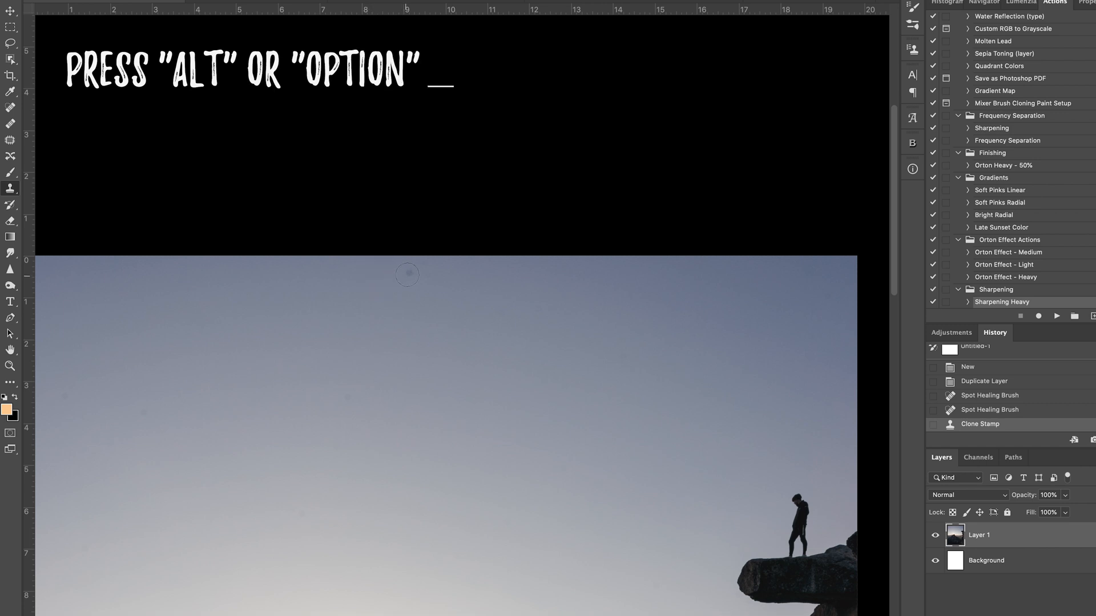
pyautogui.moveTo(409, 282); pyautogui.dragTo(411, 282)
pyautogui.moveTo(792, 497)
pyautogui.mouseDown()
pyautogui.moveTo(803, 514)
pyautogui.moveTo(790, 521)
pyautogui.moveTo(802, 508)
pyautogui.mouseUp()
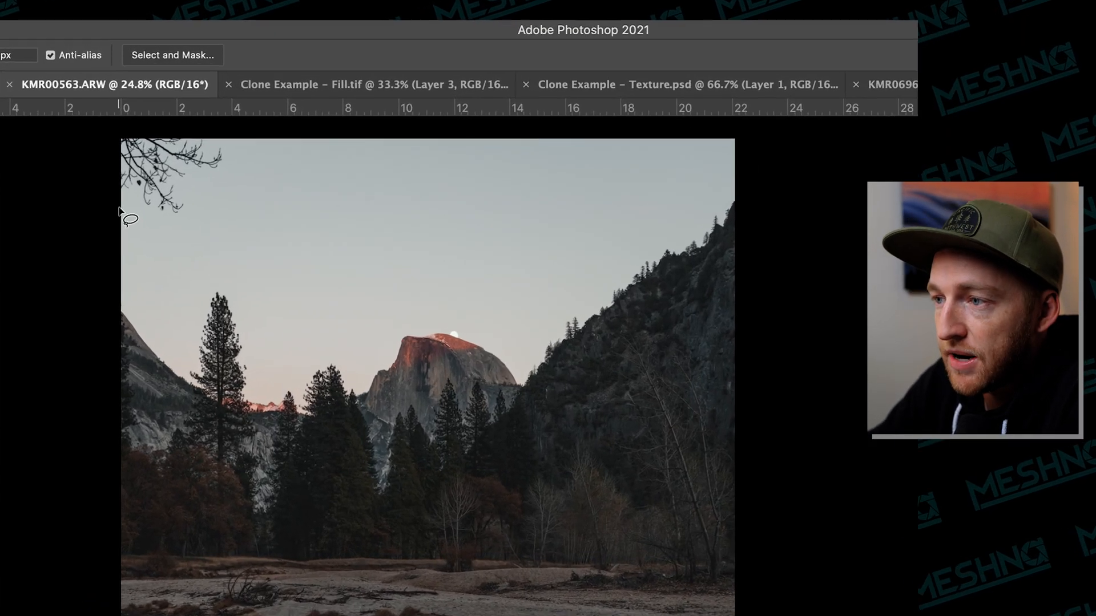
# Lasso the tree branches in the upper-left corner and remove them with Content-Aware Fill, trimming the sampling area, then deselect
pyautogui.moveTo(171, 154)
pyautogui.mouseDown()
pyautogui.moveTo(201, 171)
pyautogui.moveTo(256, 145)
pyautogui.mouseUp()
pyautogui.moveTo(242, 206)
pyautogui.mouseDown()
pyautogui.moveTo(238, 152)
pyautogui.moveTo(184, 134)
pyautogui.moveTo(75, 141)
pyautogui.moveTo(75, 216)
pyautogui.mouseUp()
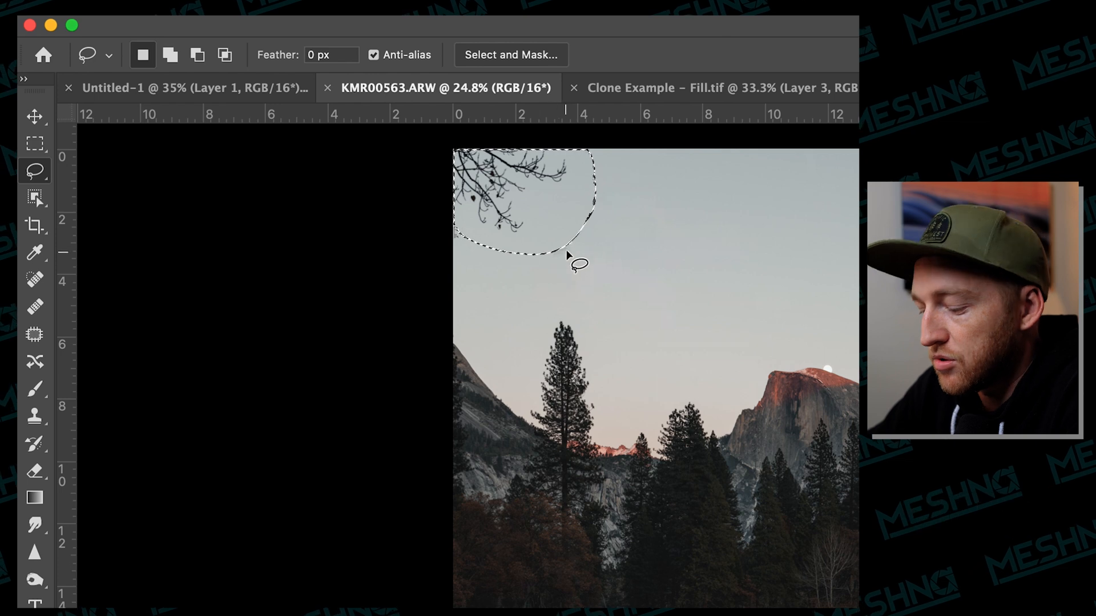
pyautogui.click(221, 5)
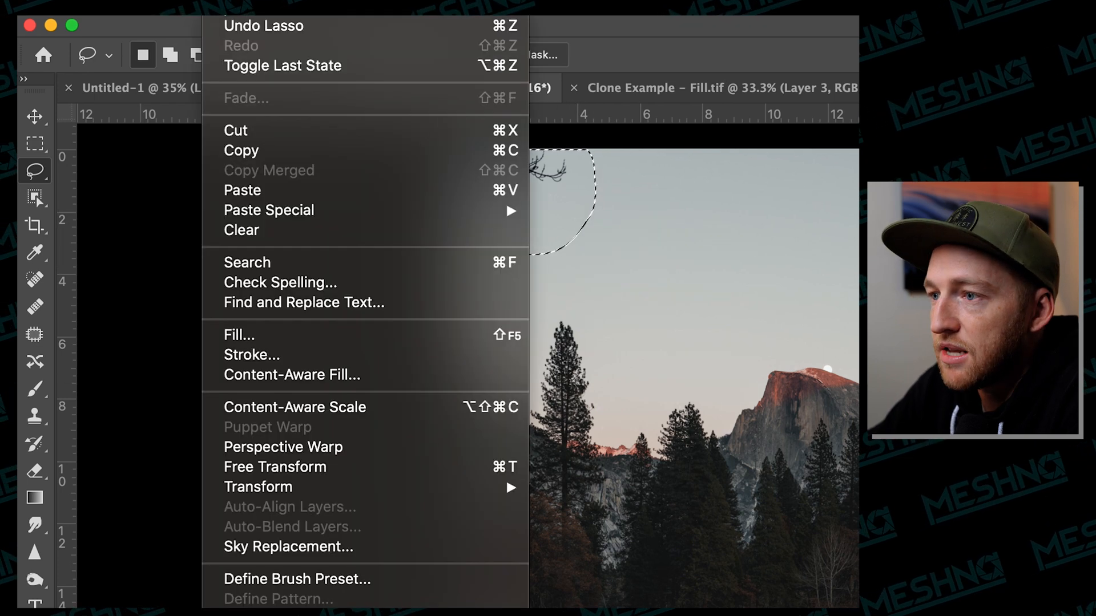
pyautogui.click(280, 379)
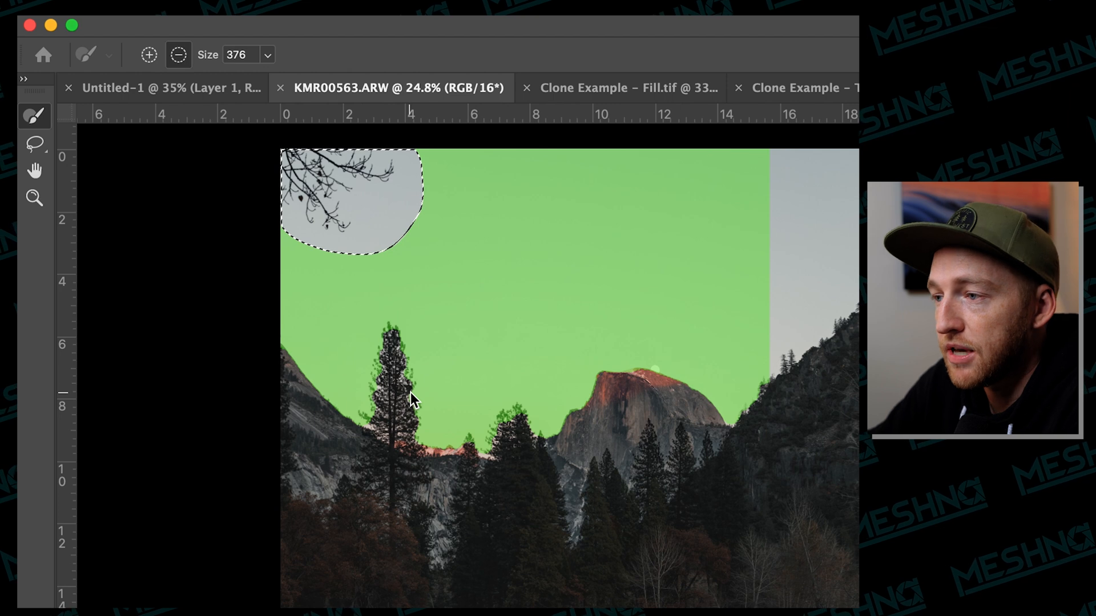
pyautogui.click(662, 254)
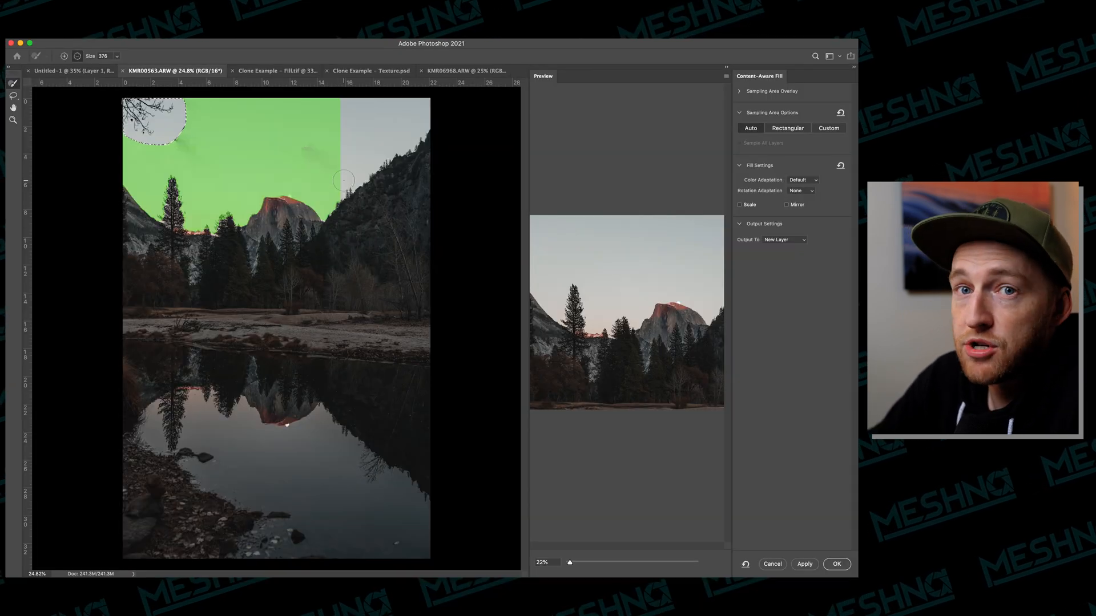
pyautogui.moveTo(776, 335)
pyautogui.mouseDown()
pyautogui.moveTo(702, 405)
pyautogui.moveTo(778, 356)
pyautogui.moveTo(721, 370)
pyautogui.mouseUp()
pyautogui.moveTo(319, 197)
pyautogui.mouseDown()
pyautogui.moveTo(244, 196)
pyautogui.moveTo(285, 198)
pyautogui.moveTo(203, 229)
pyautogui.moveTo(287, 207)
pyautogui.mouseUp()
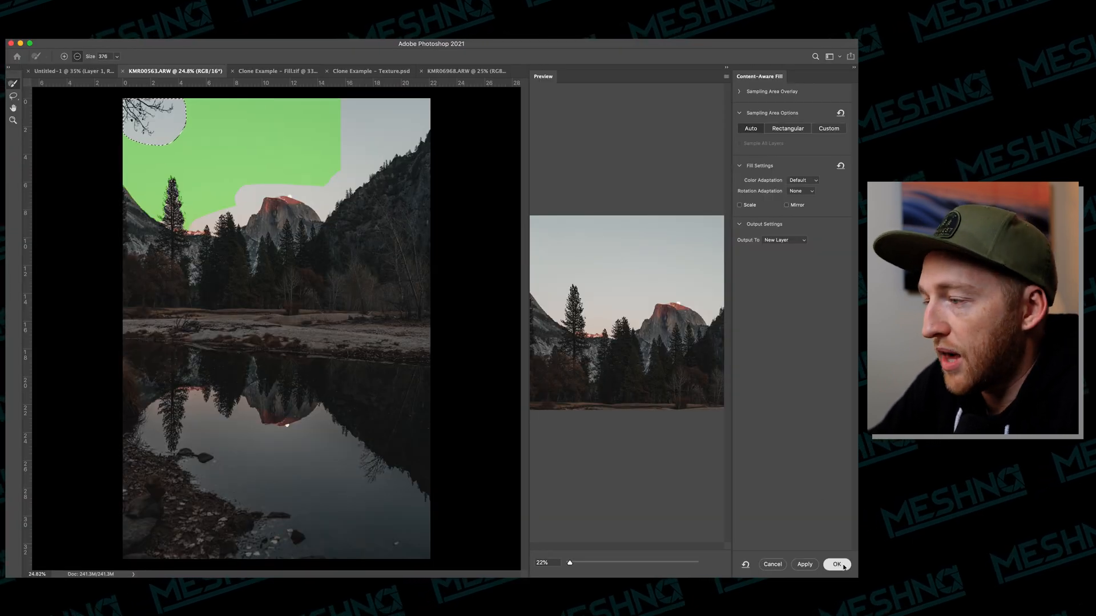
pyautogui.click(836, 565)
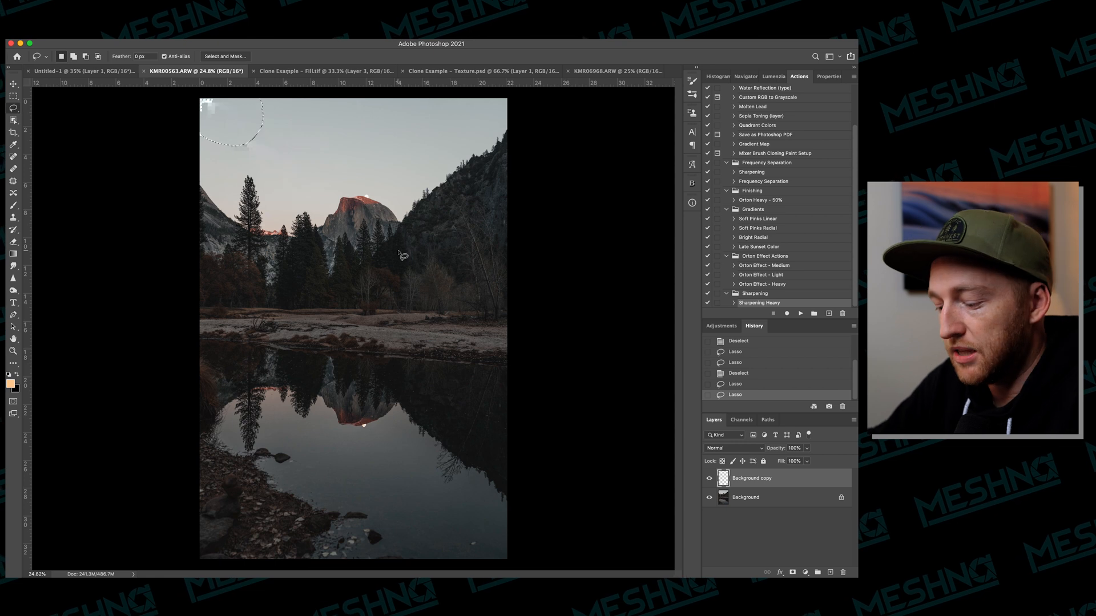
pyautogui.press('super+d')
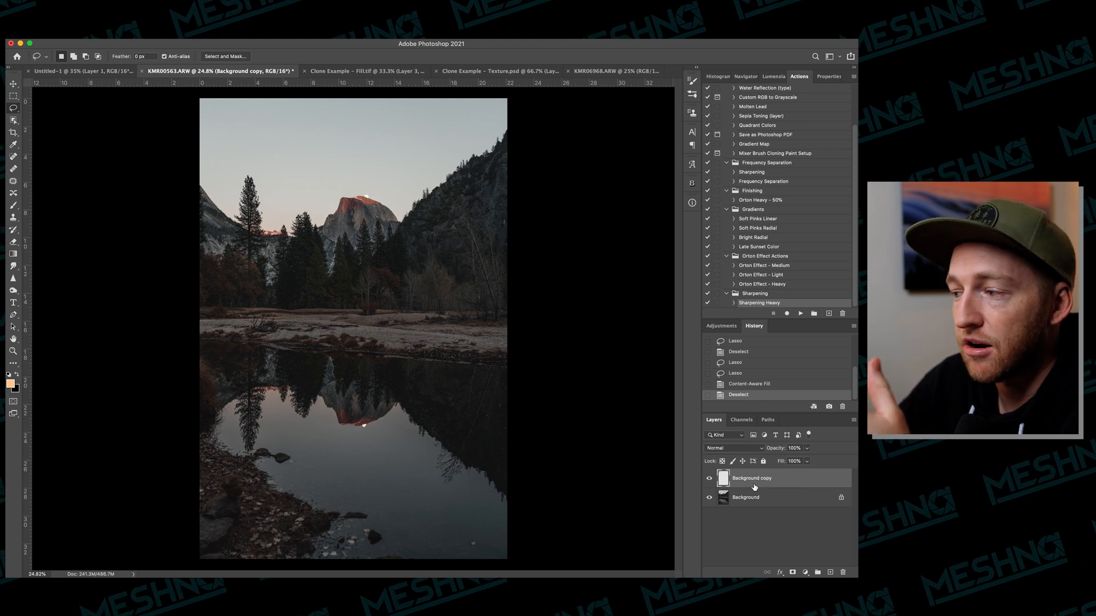
# Toggle the filled copy layer's visibility to compare before and after
pyautogui.click(710, 478)
pyautogui.click(710, 478)
pyautogui.click(709, 478)
pyautogui.click(710, 479)
pyautogui.click(709, 478)
pyautogui.click(709, 479)
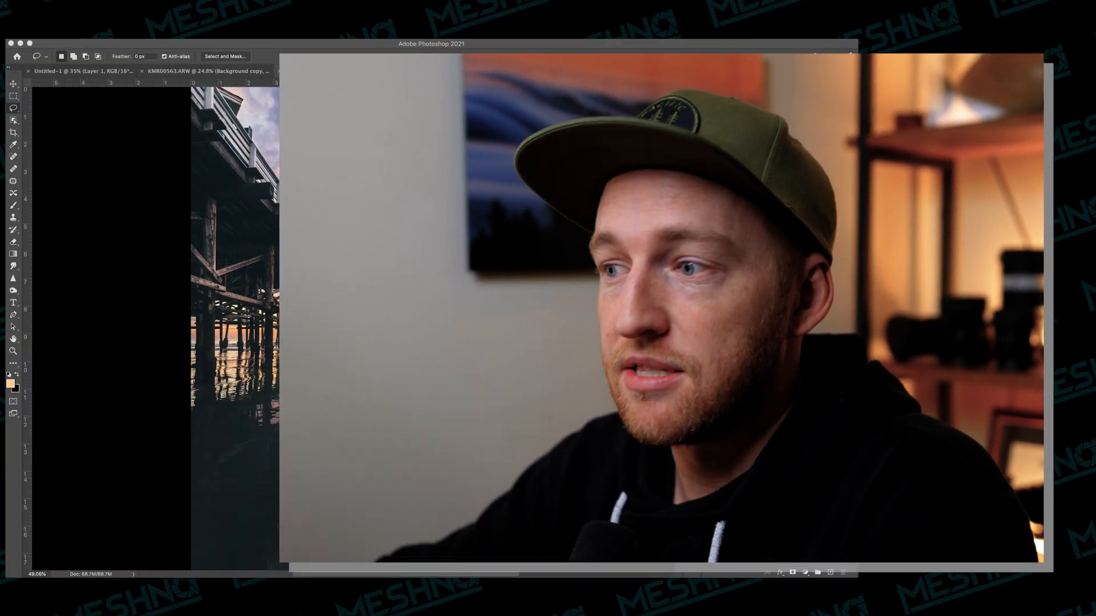
# Lasso the bright cloud streak above the pier's horizon and Content-Aware Fill it, excluding the pier and water reflections from sampling
pyautogui.press('super+equal')
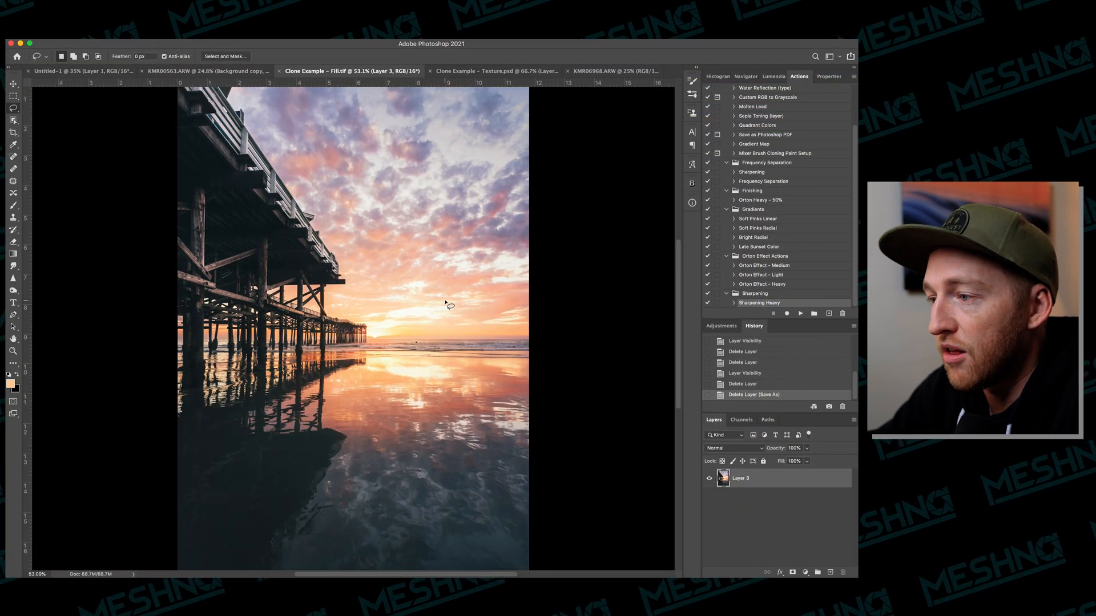
pyautogui.scroll(1, 459, 304)
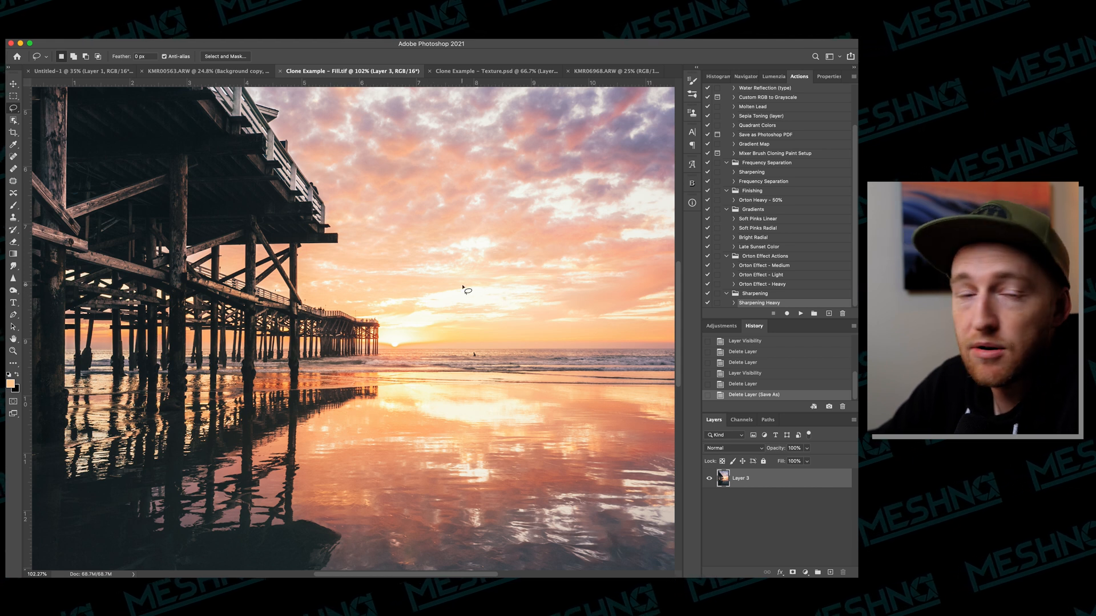
pyautogui.moveTo(497, 282)
pyautogui.mouseDown()
pyautogui.moveTo(408, 291)
pyautogui.moveTo(407, 303)
pyautogui.moveTo(496, 315)
pyautogui.moveTo(555, 308)
pyautogui.moveTo(566, 292)
pyautogui.moveTo(490, 281)
pyautogui.mouseUp()
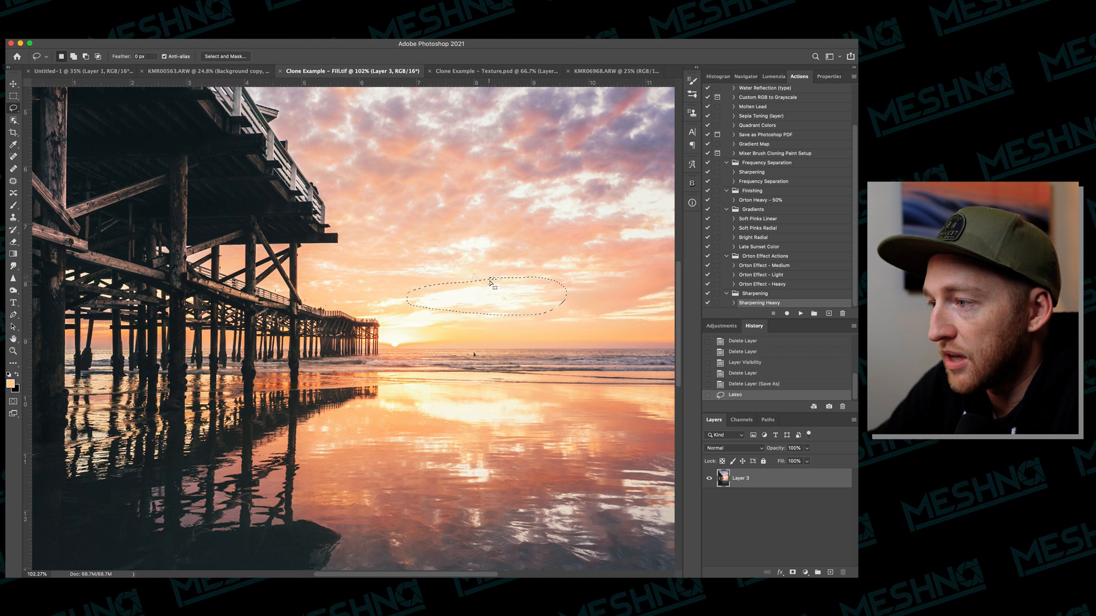
pyautogui.click(99, 34)
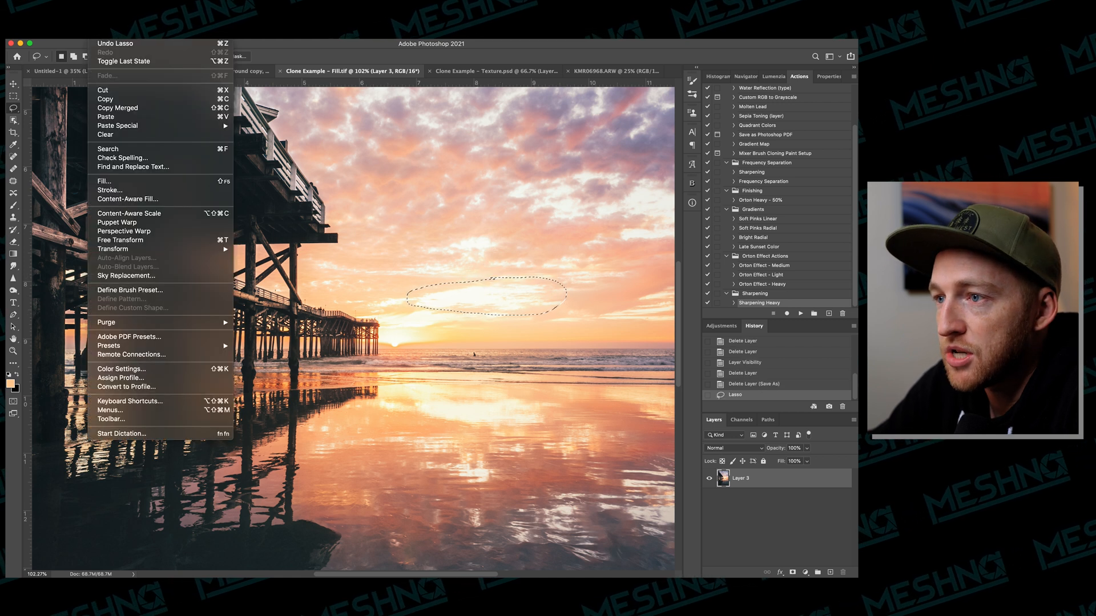
pyautogui.click(147, 200)
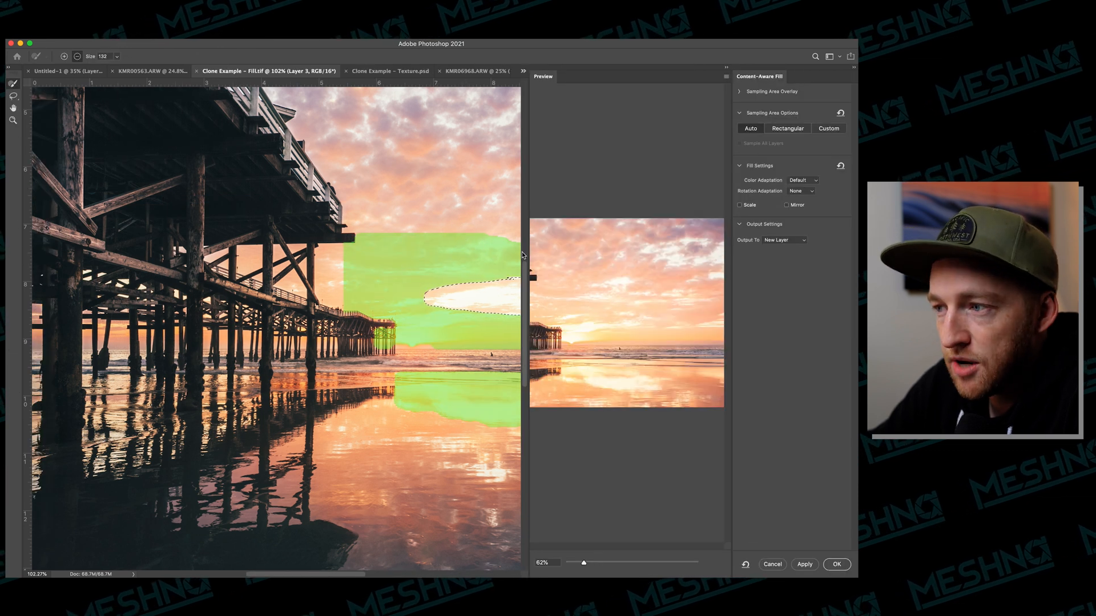
pyautogui.moveTo(340, 254); pyautogui.dragTo(456, 226)
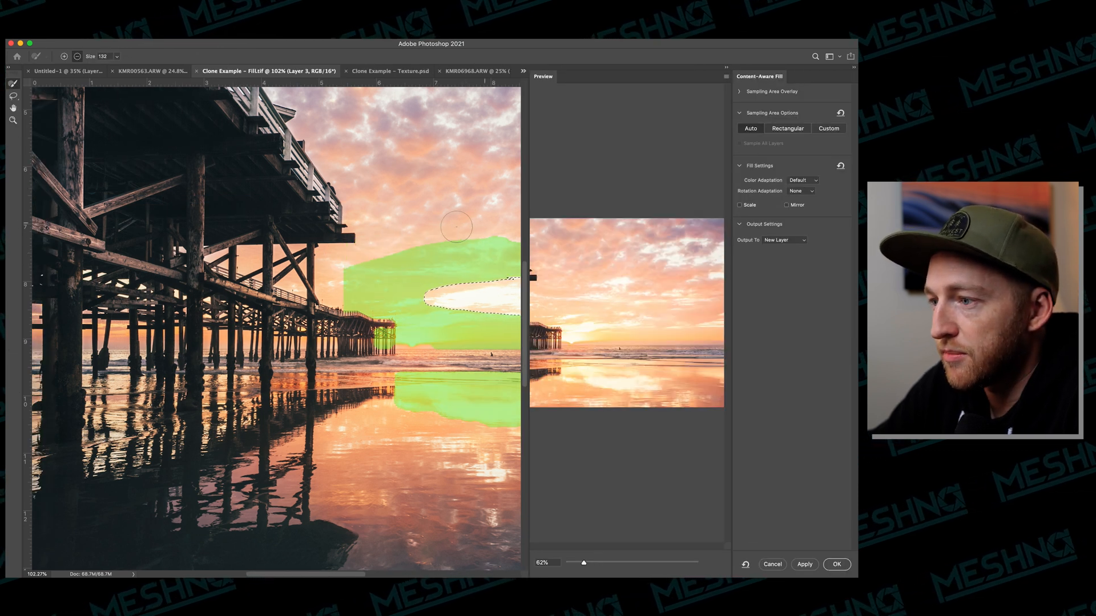
pyautogui.moveTo(348, 308)
pyautogui.mouseDown()
pyautogui.moveTo(430, 348)
pyautogui.moveTo(468, 344)
pyautogui.mouseUp()
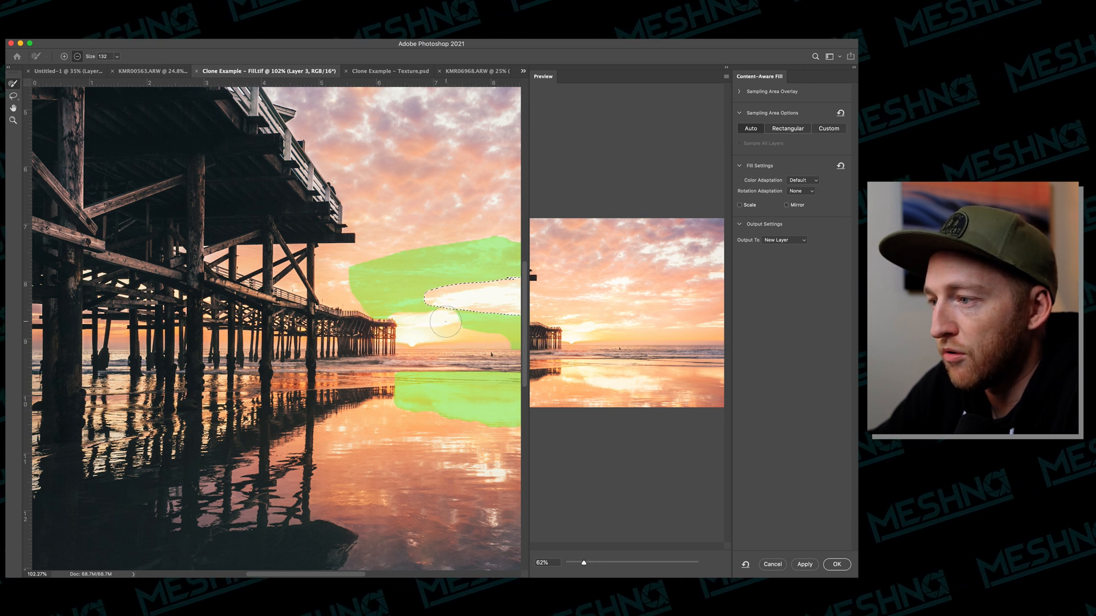
pyautogui.moveTo(406, 385)
pyautogui.mouseDown()
pyautogui.moveTo(505, 383)
pyautogui.moveTo(388, 392)
pyautogui.moveTo(504, 410)
pyautogui.moveTo(479, 398)
pyautogui.mouseUp()
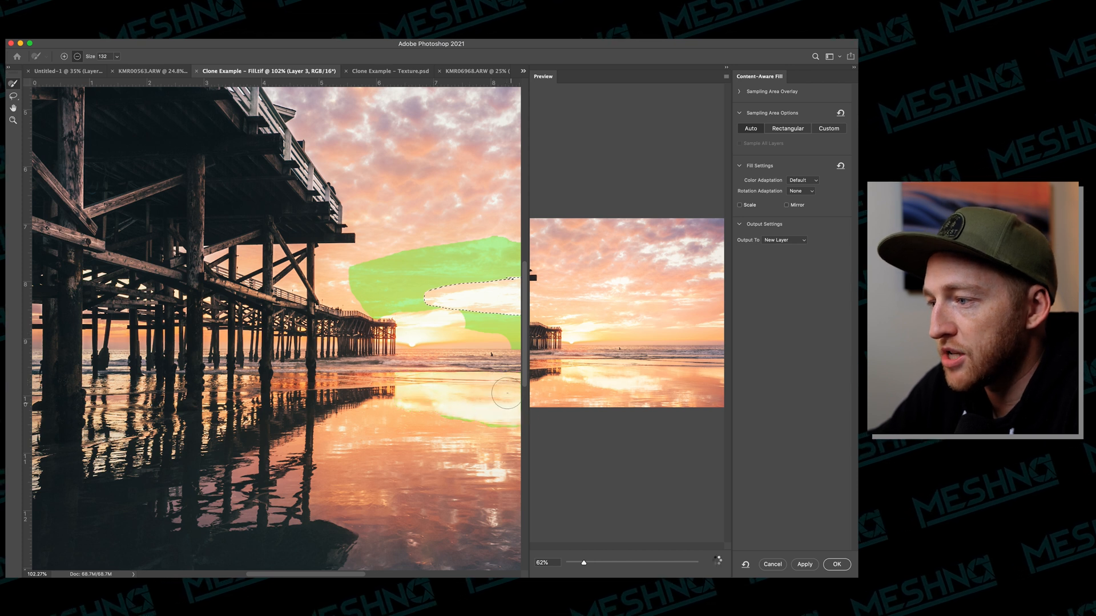
pyautogui.hscroll(5, 432, 427)
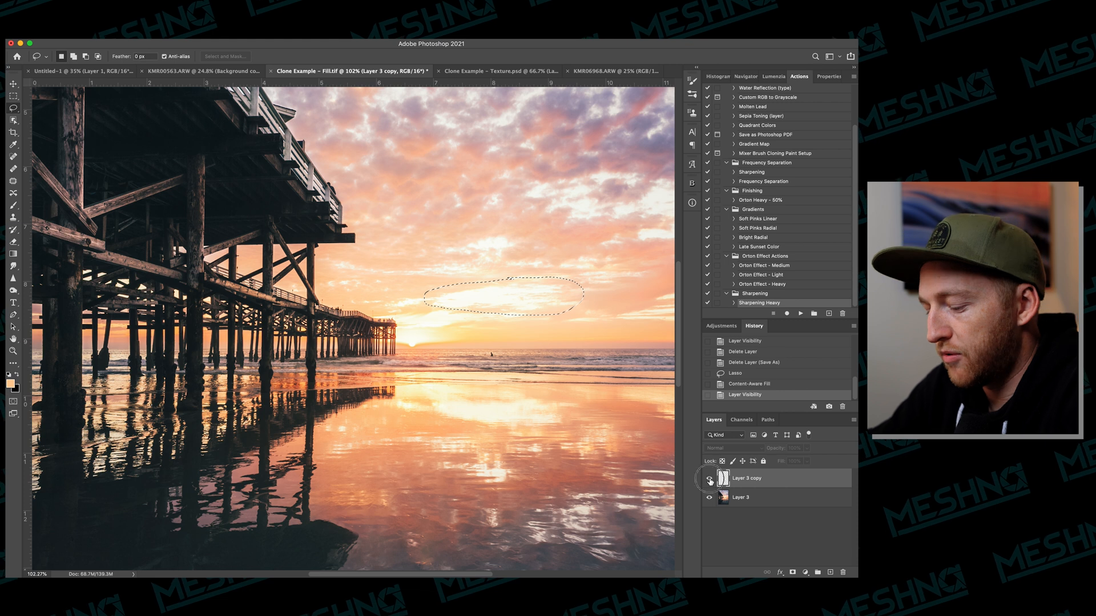
# Deselect and toggle the new fill layer's visibility to compare before and after
pyautogui.click(709, 480)
pyautogui.click(709, 481)
pyautogui.press('cmd+d')
pyautogui.click(710, 480)
pyautogui.click(710, 480)
pyautogui.click(710, 480)
pyautogui.click(710, 480)
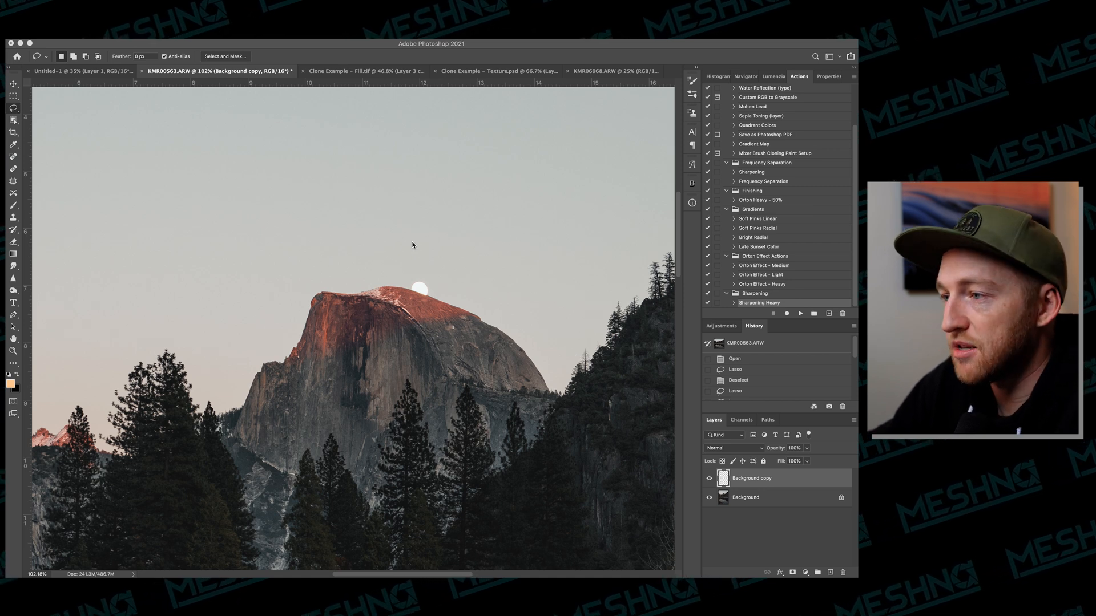
# Open the Clone Source panel
pyautogui.click(691, 112)
pyautogui.click(691, 112)
pyautogui.click(691, 112)
pyautogui.click(691, 112)
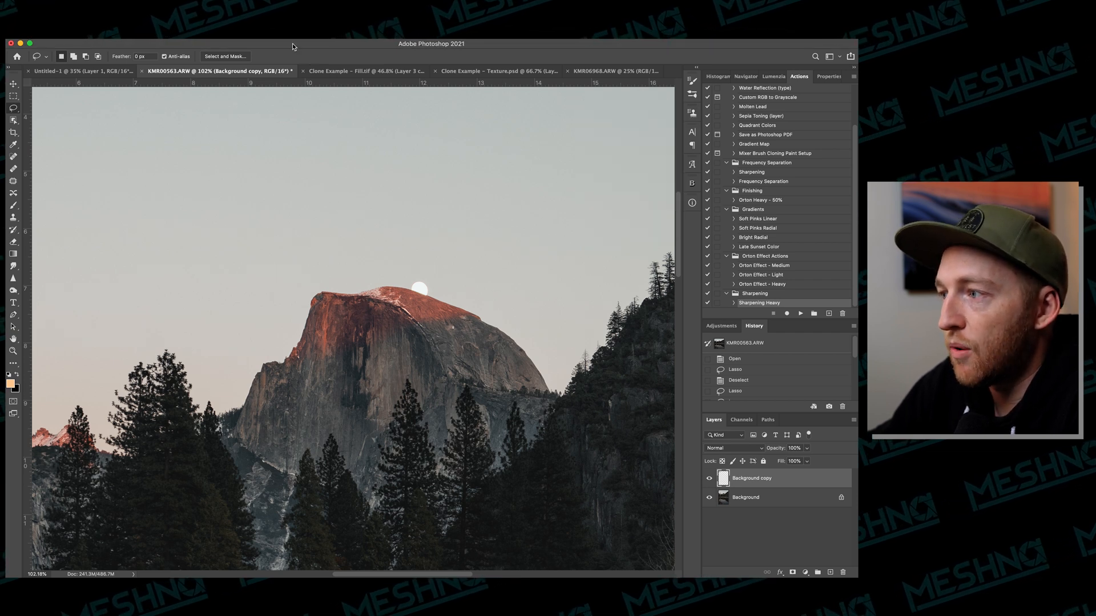
pyautogui.click(324, 35)
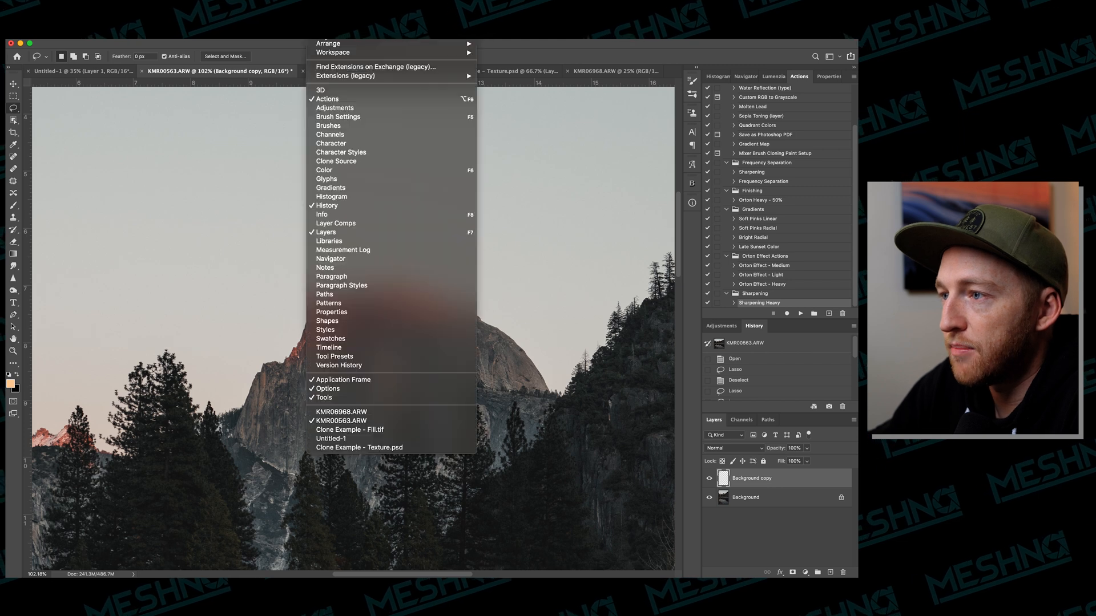
pyautogui.click(338, 162)
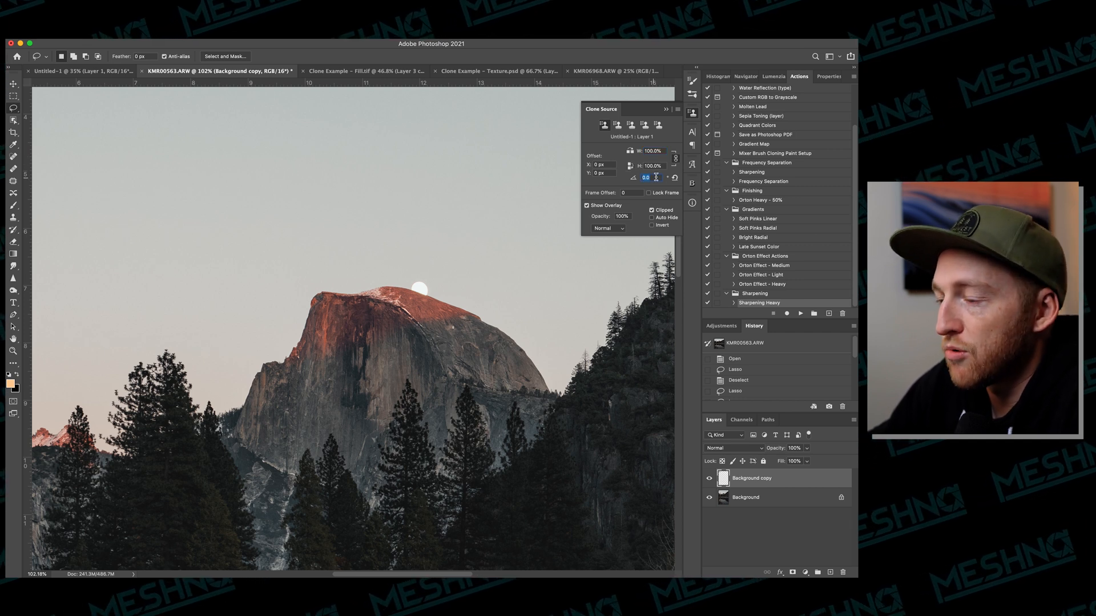
# Try to clone the moon off the dome's summit with the Clone Stamp, then undo the stroke
pyautogui.press('v')
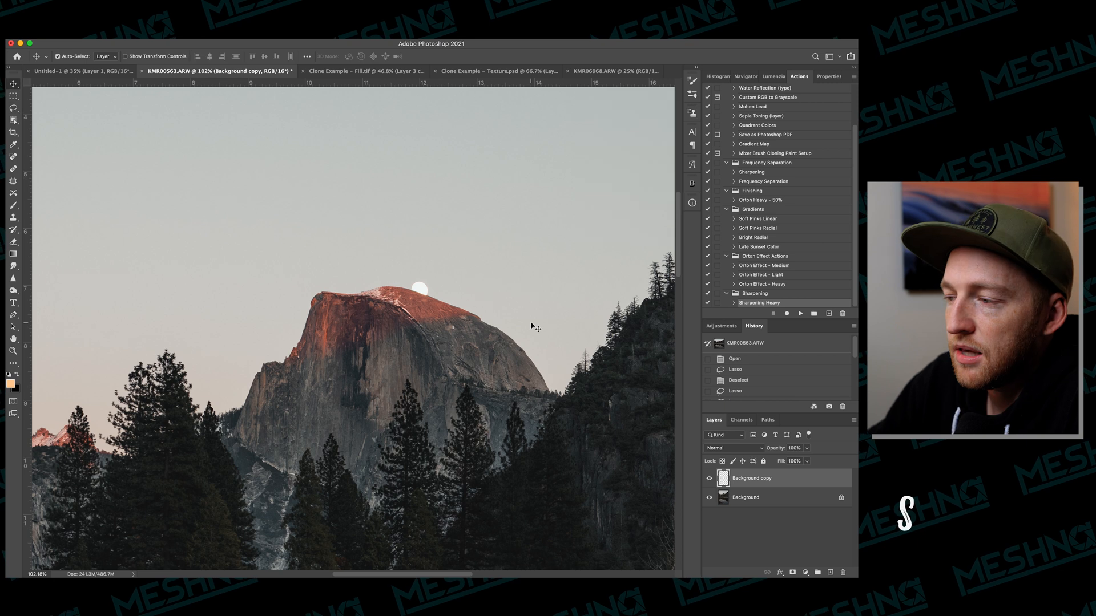
pyautogui.press('s')
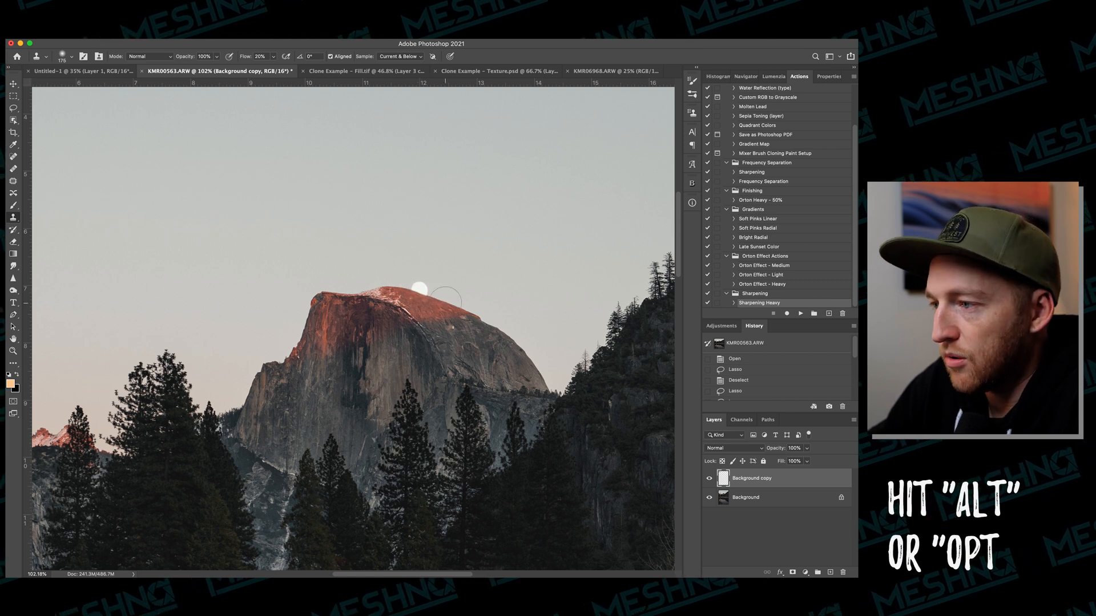
pyautogui.click(419, 288)
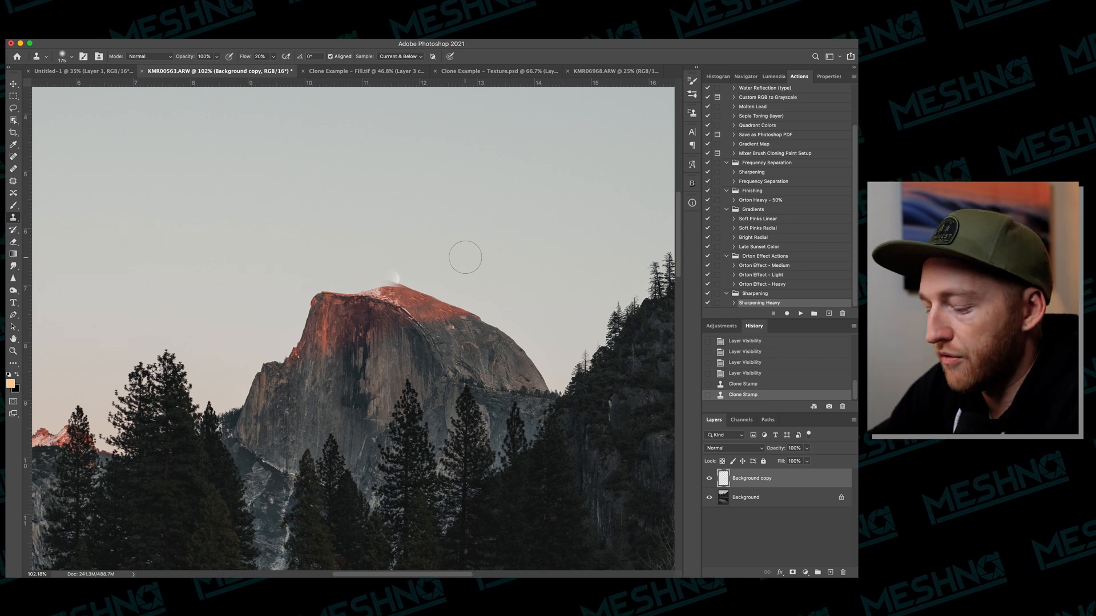
pyautogui.press('super+z')
# Reduce the brush size and clone sky over the moon above Half Dome's summit
pyautogui.scroll(5, 465, 257)
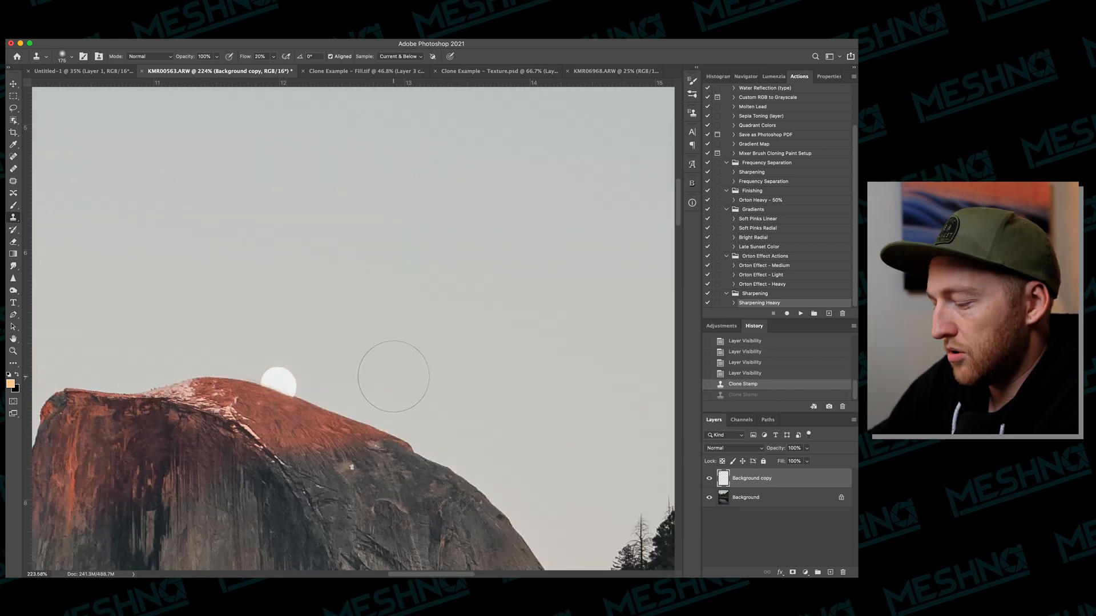
pyautogui.press('[')
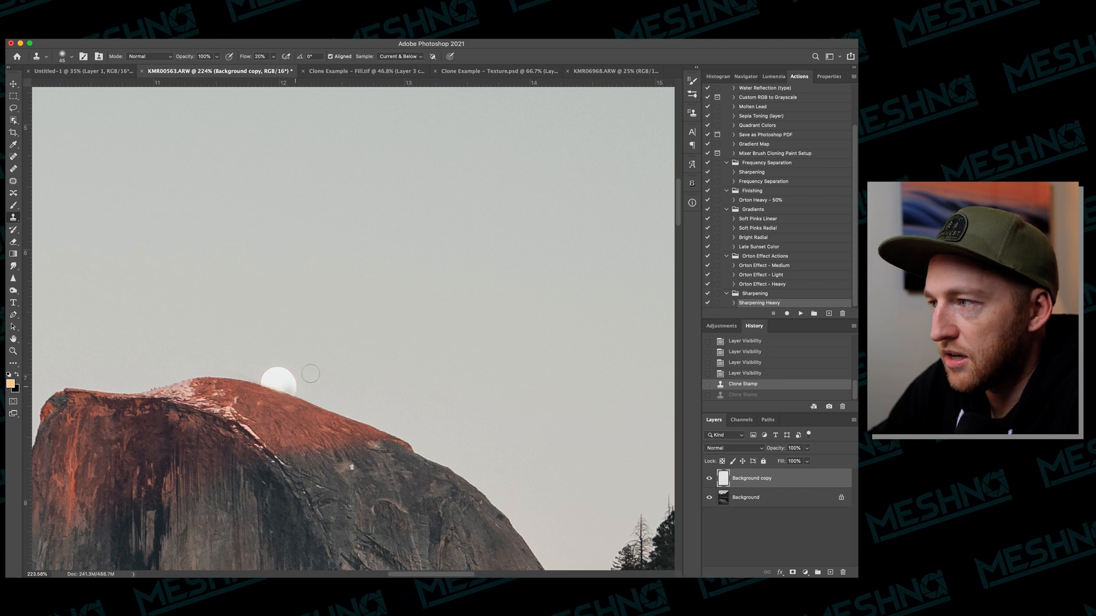
pyautogui.click(692, 113)
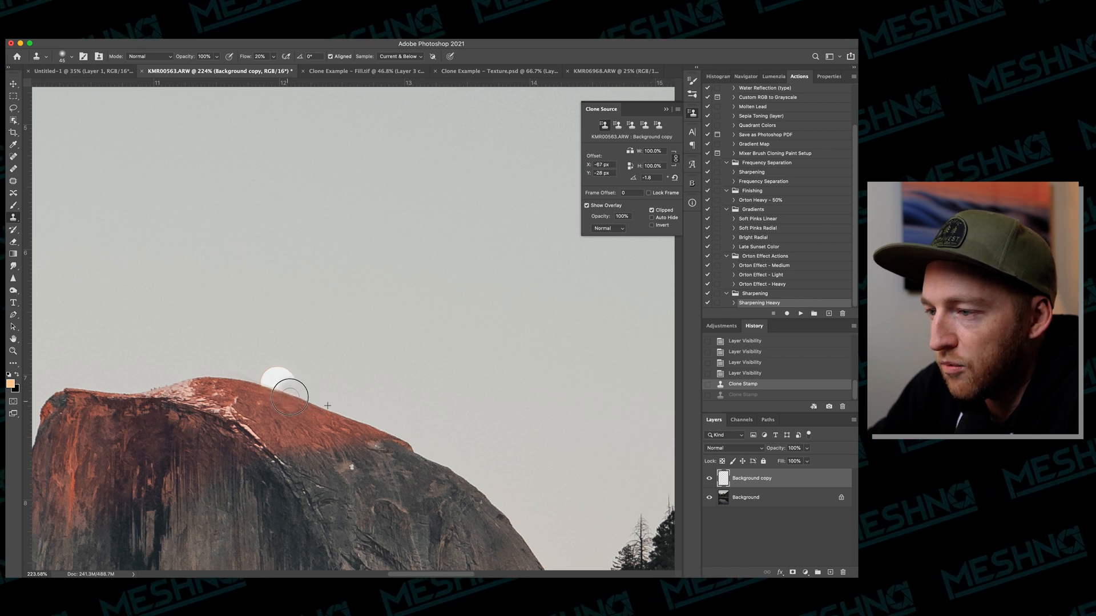
pyautogui.moveTo(291, 394); pyautogui.dragTo(292, 397)
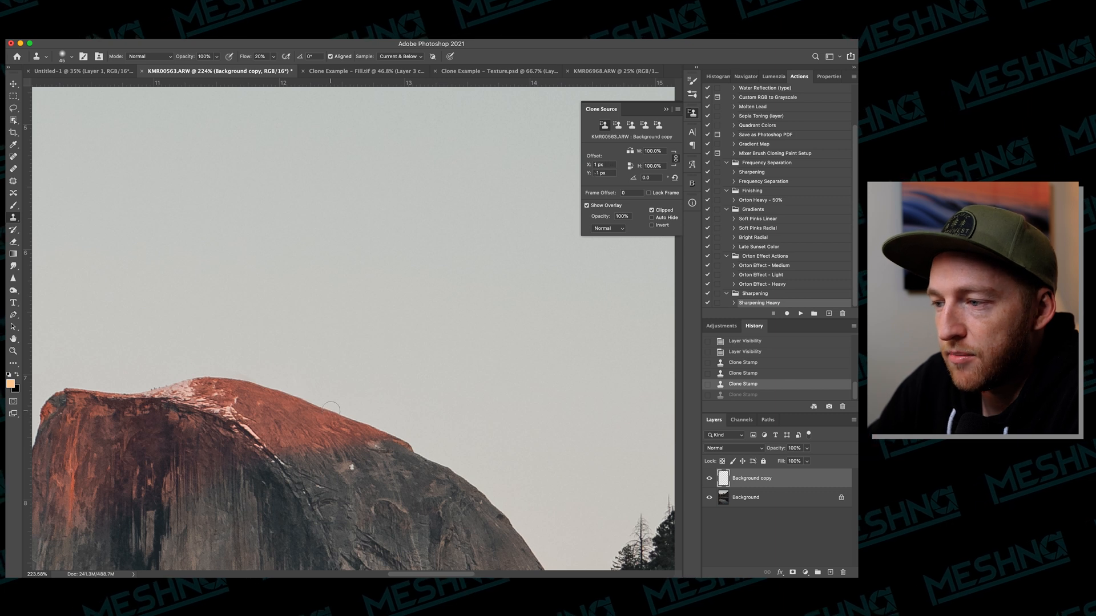
# Undo a trial clone stroke along the dome's upper-left edge and set the clone source angle to -90°
pyautogui.moveTo(174, 382)
pyautogui.mouseDown()
pyautogui.moveTo(163, 382)
pyautogui.moveTo(188, 364)
pyautogui.mouseUp()
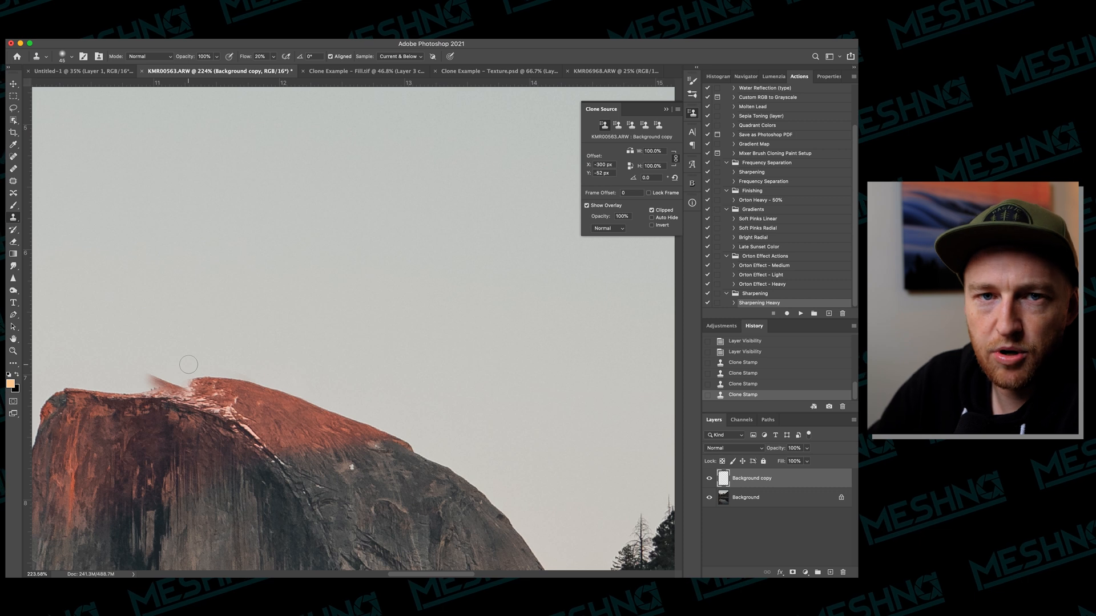
pyautogui.press('super+z')
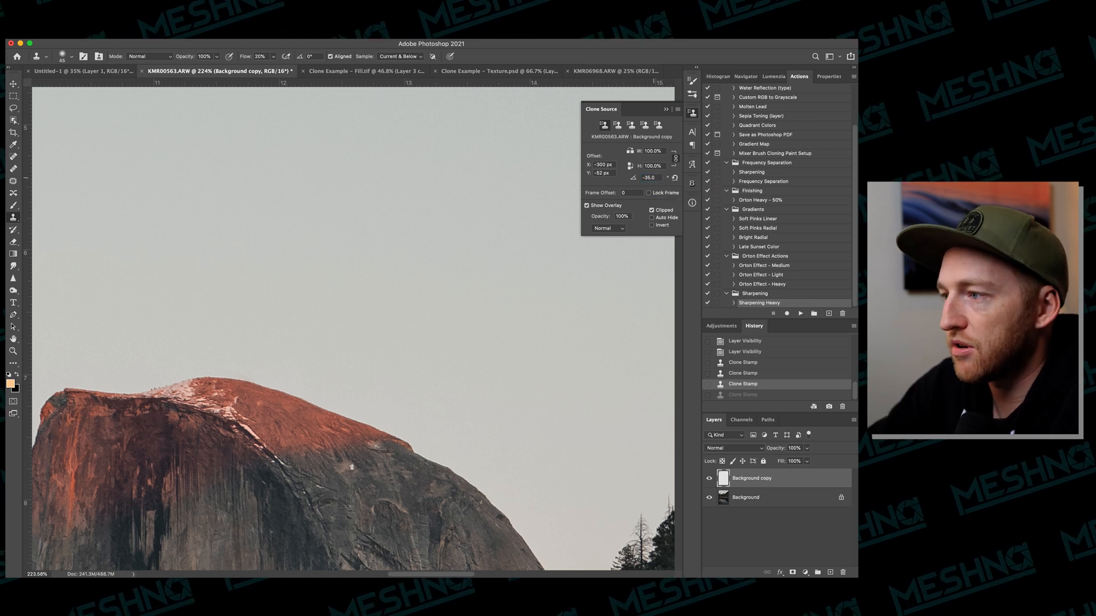
pyautogui.press('Return')
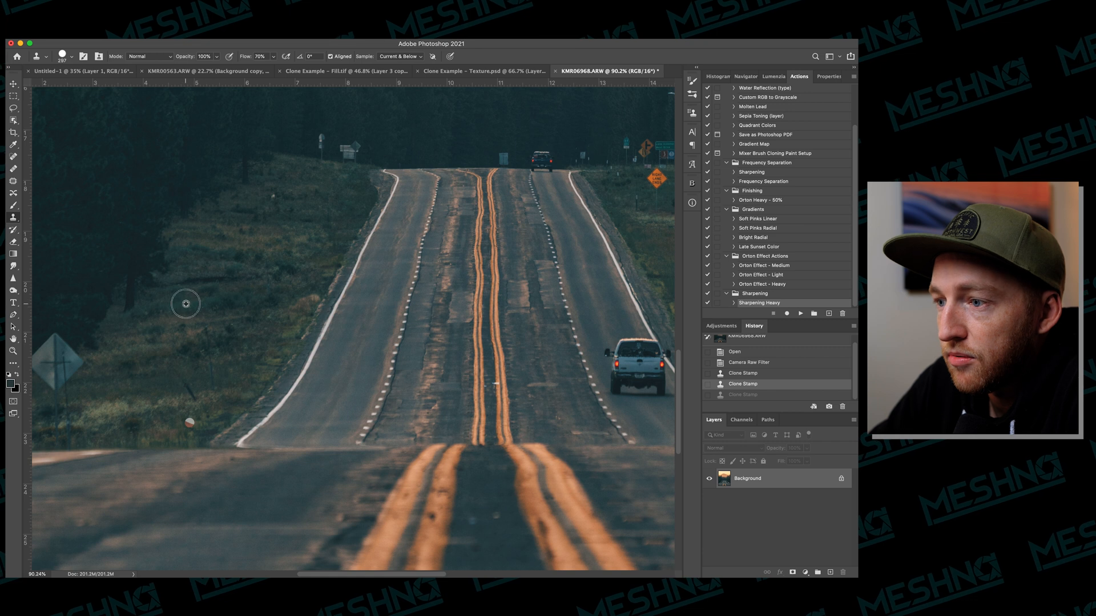
# Try cloning grass over patches on the hillside left of the road, then revert those strokes
pyautogui.moveTo(185, 303)
pyautogui.mouseDown()
pyautogui.moveTo(113, 292)
pyautogui.moveTo(127, 314)
pyautogui.moveTo(143, 268)
pyautogui.moveTo(125, 245)
pyautogui.moveTo(178, 200)
pyautogui.moveTo(178, 240)
pyautogui.moveTo(128, 302)
pyautogui.moveTo(94, 298)
pyautogui.mouseUp()
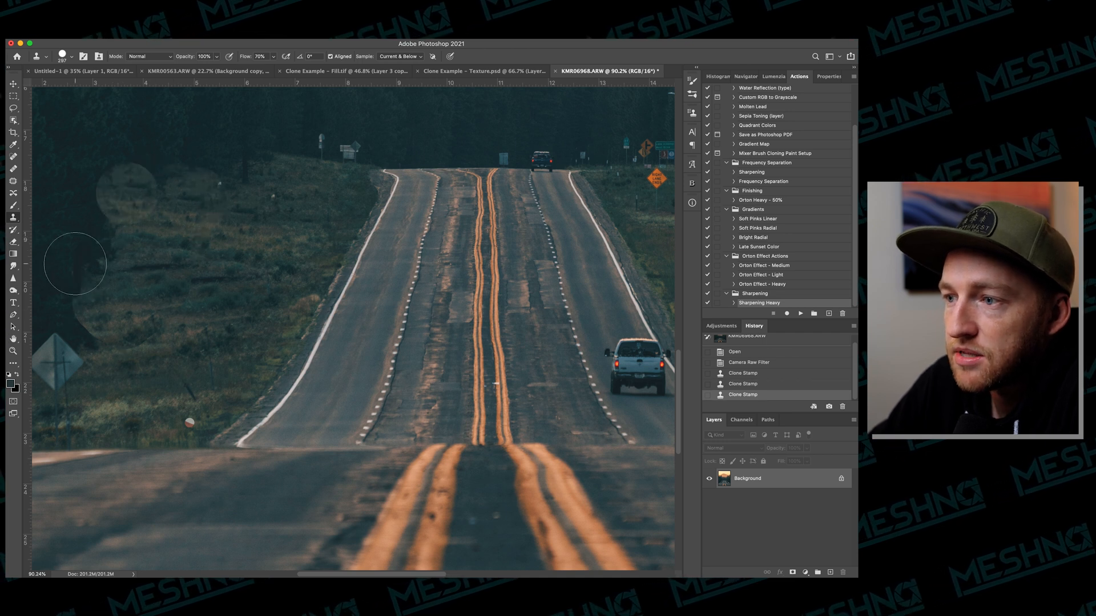
pyautogui.moveTo(119, 175)
pyautogui.mouseDown()
pyautogui.moveTo(103, 144)
pyautogui.moveTo(85, 164)
pyautogui.mouseUp()
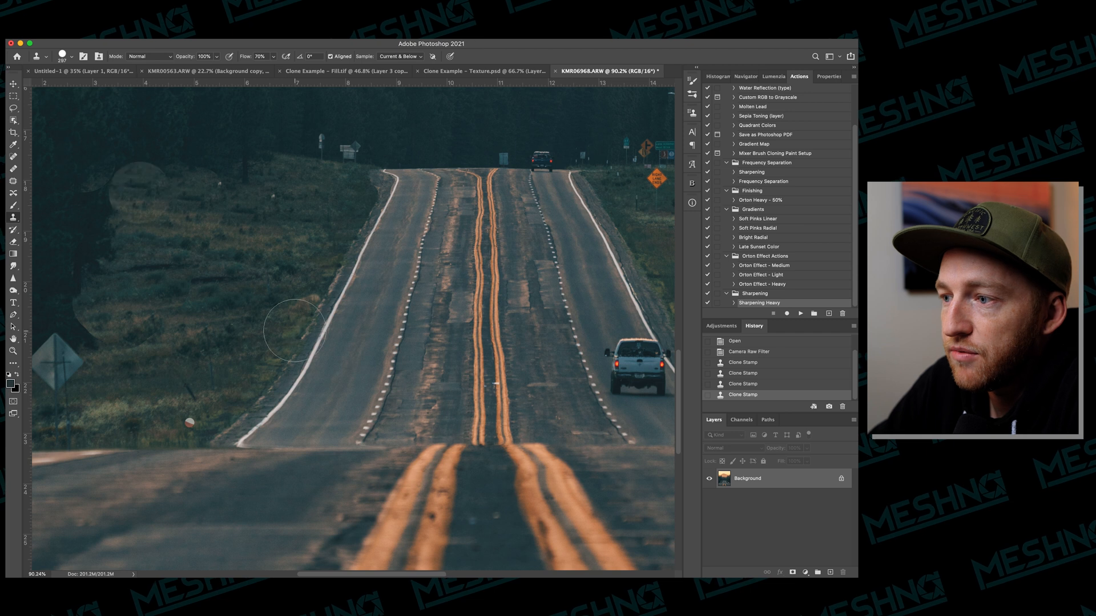
pyautogui.keyDown('alt'); pyautogui.click(405, 318); pyautogui.keyUp('alt')
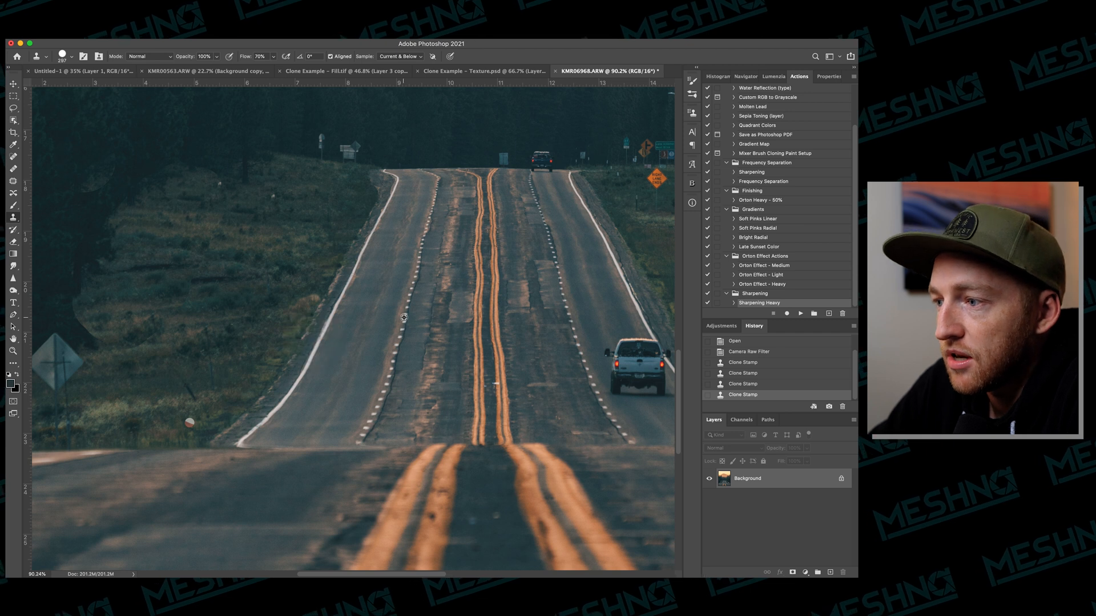
pyautogui.click(79, 164)
pyautogui.hscroll(-5, 144, 348)
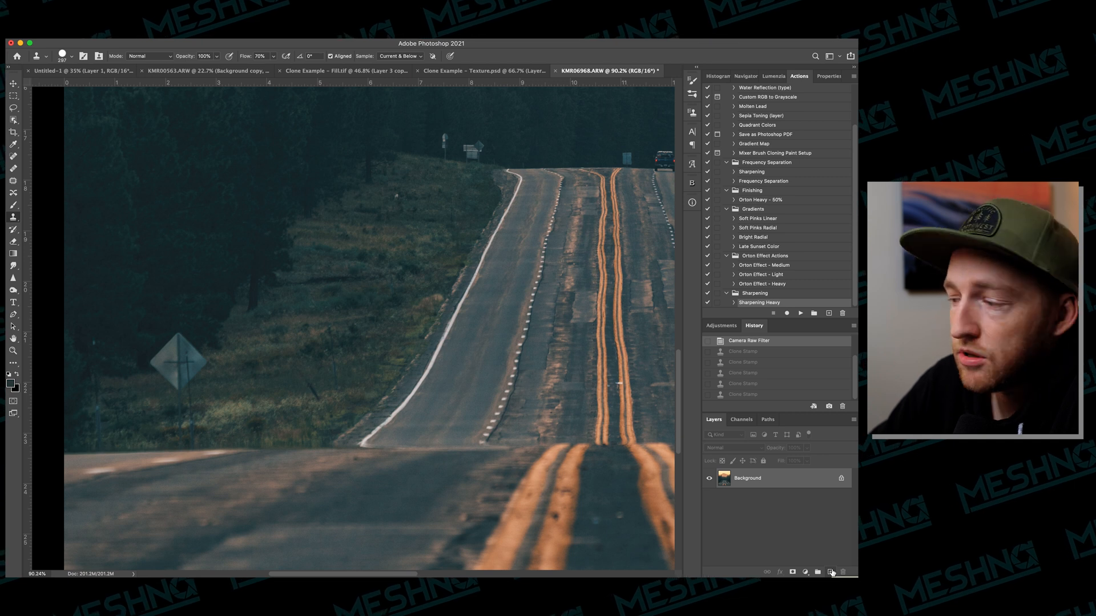
# Add a new empty layer and set the clone sampling to Current & Below
pyautogui.click(830, 572)
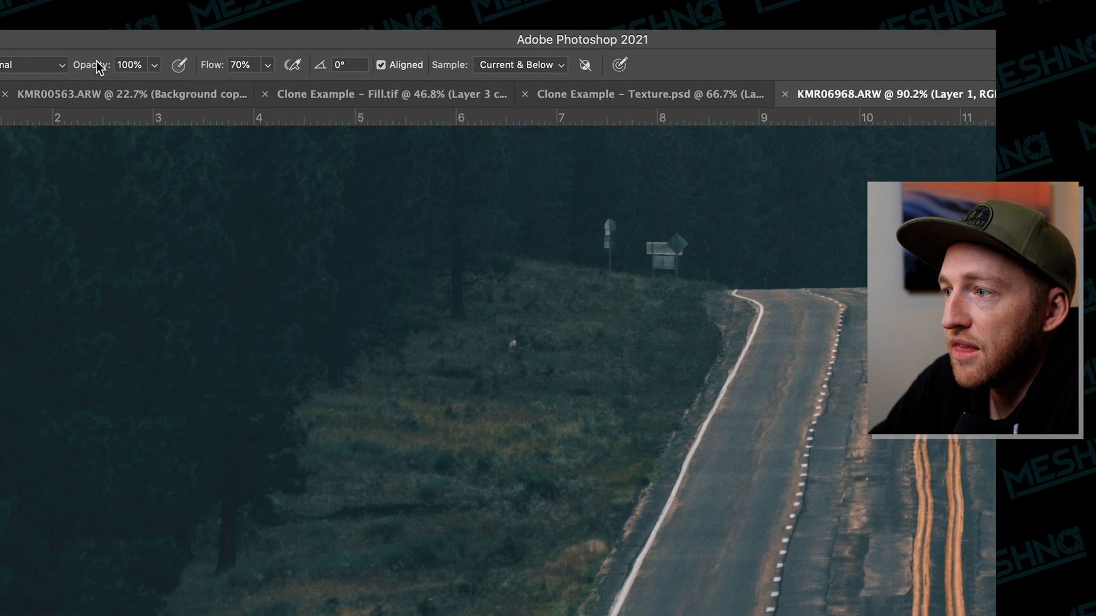
pyautogui.click(590, 69)
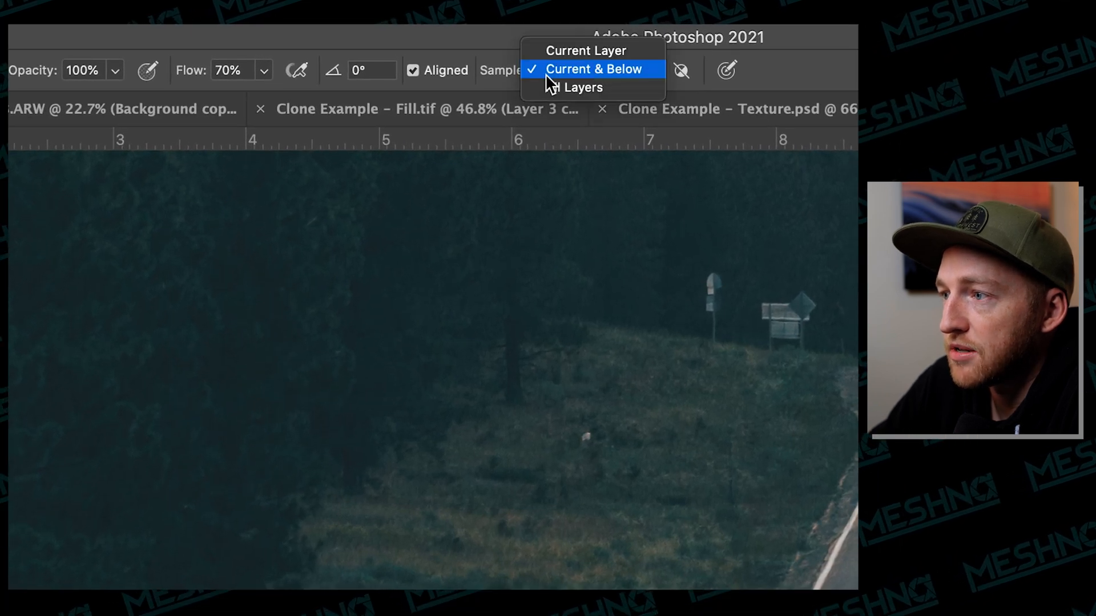
pyautogui.click(609, 73)
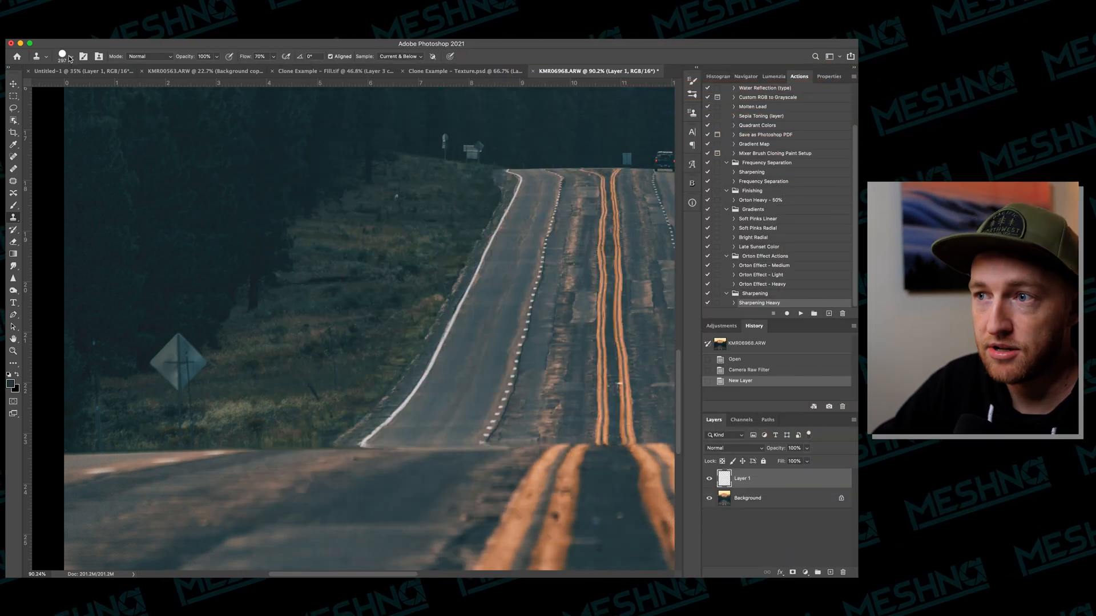
# Choose the Textured Clone Brush from the brush presets
pyautogui.click(69, 57)
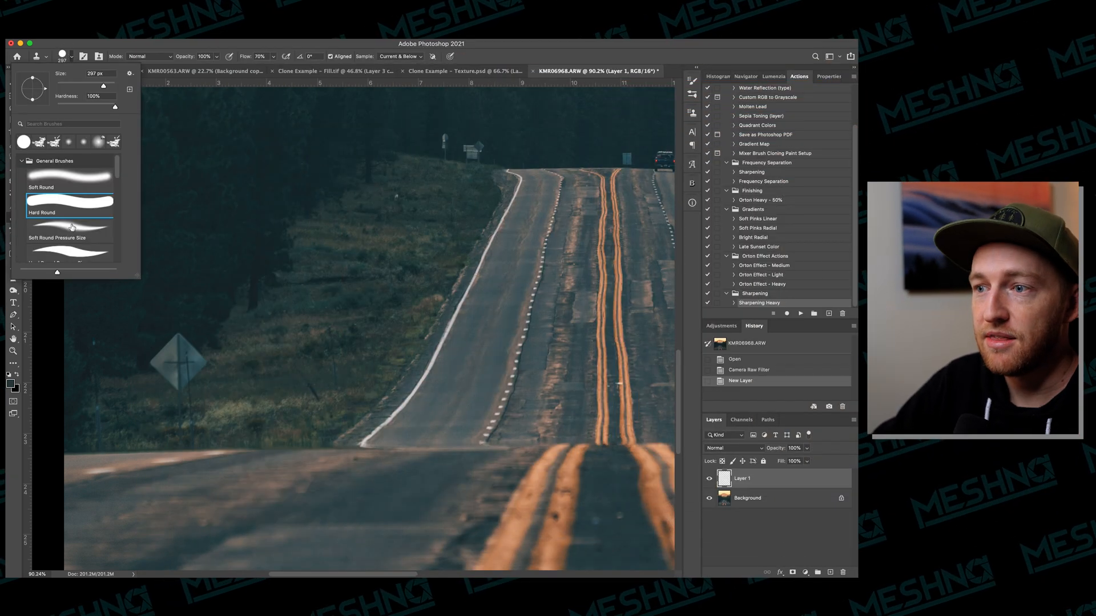
pyautogui.scroll(-6, 77, 230)
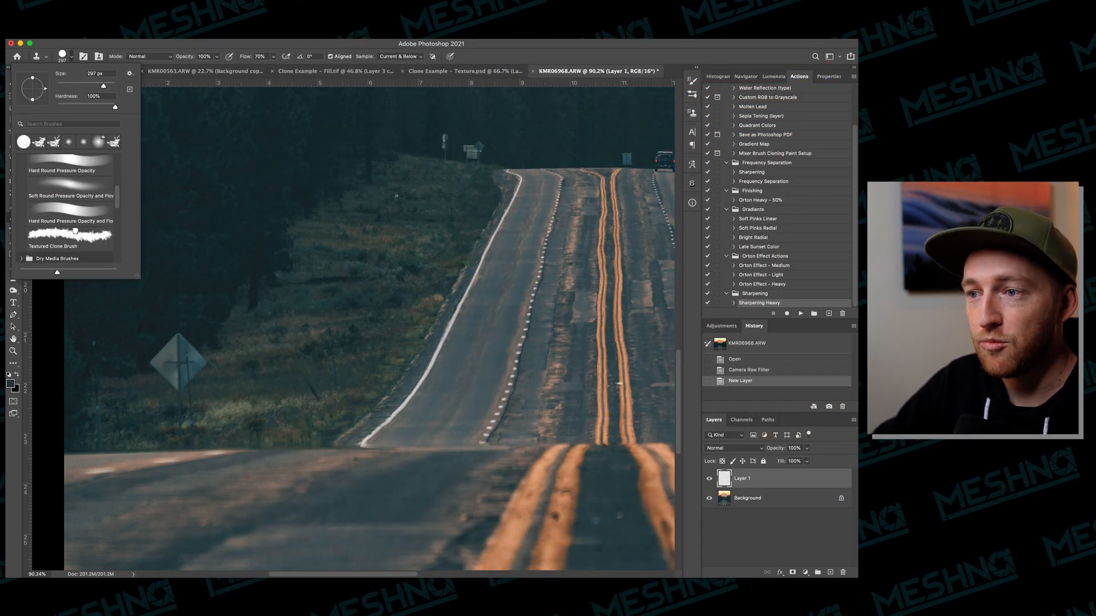
pyautogui.click(76, 233)
pyautogui.click(197, 44)
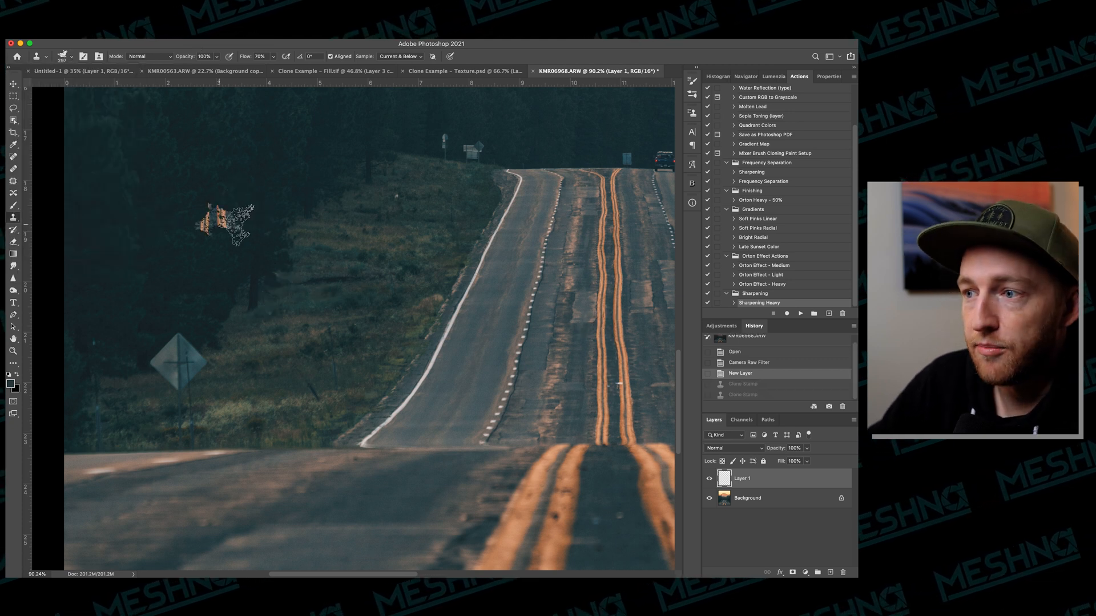
# Try a textured clone stroke on the trees at the upper left, then undo it
pyautogui.moveTo(240, 225)
pyautogui.mouseDown()
pyautogui.moveTo(201, 191)
pyautogui.moveTo(168, 211)
pyautogui.moveTo(190, 220)
pyautogui.moveTo(161, 184)
pyautogui.moveTo(166, 210)
pyautogui.moveTo(193, 233)
pyautogui.moveTo(194, 196)
pyautogui.mouseUp()
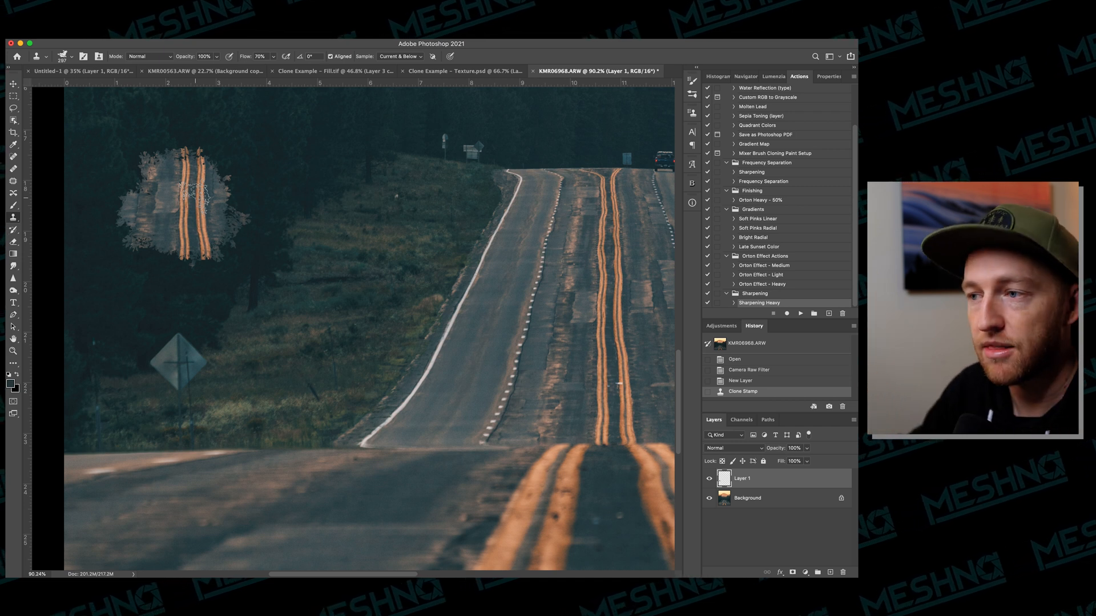
pyautogui.press('super+z')
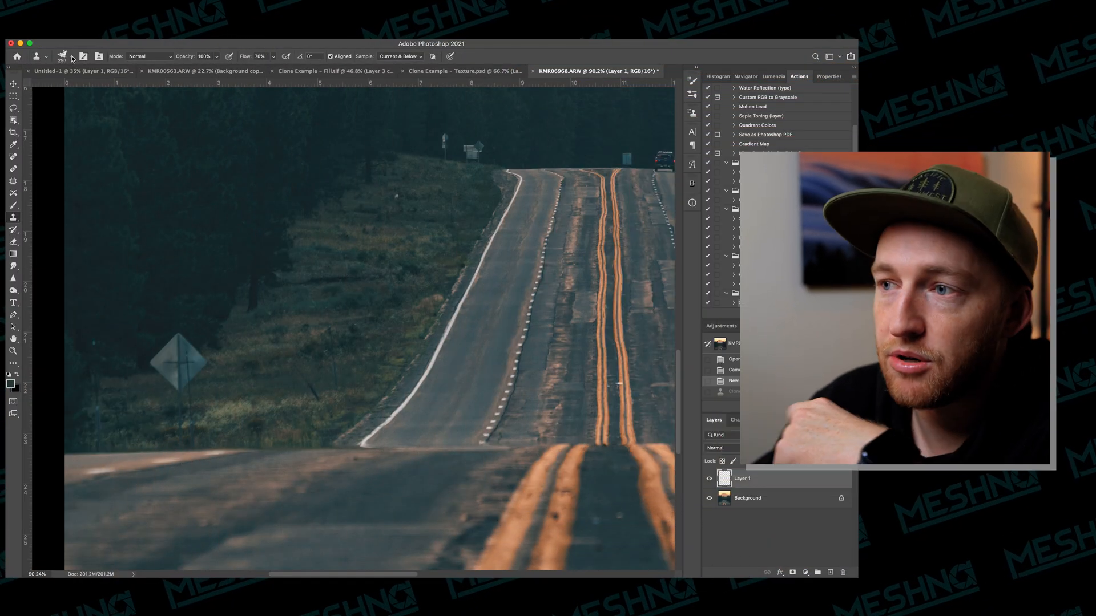
pyautogui.click(73, 58)
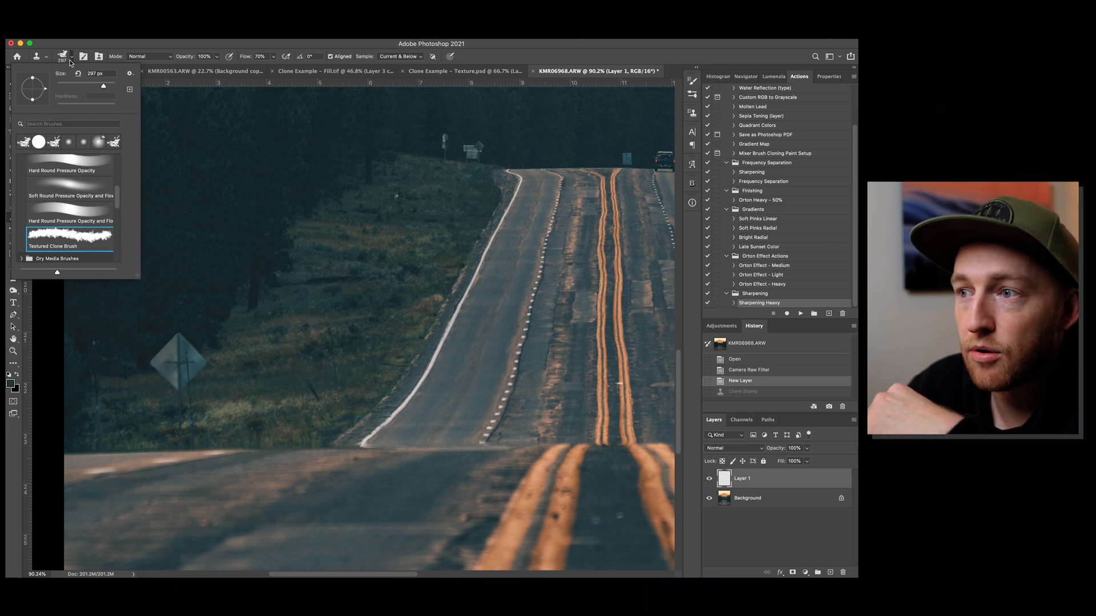
pyautogui.click(131, 74)
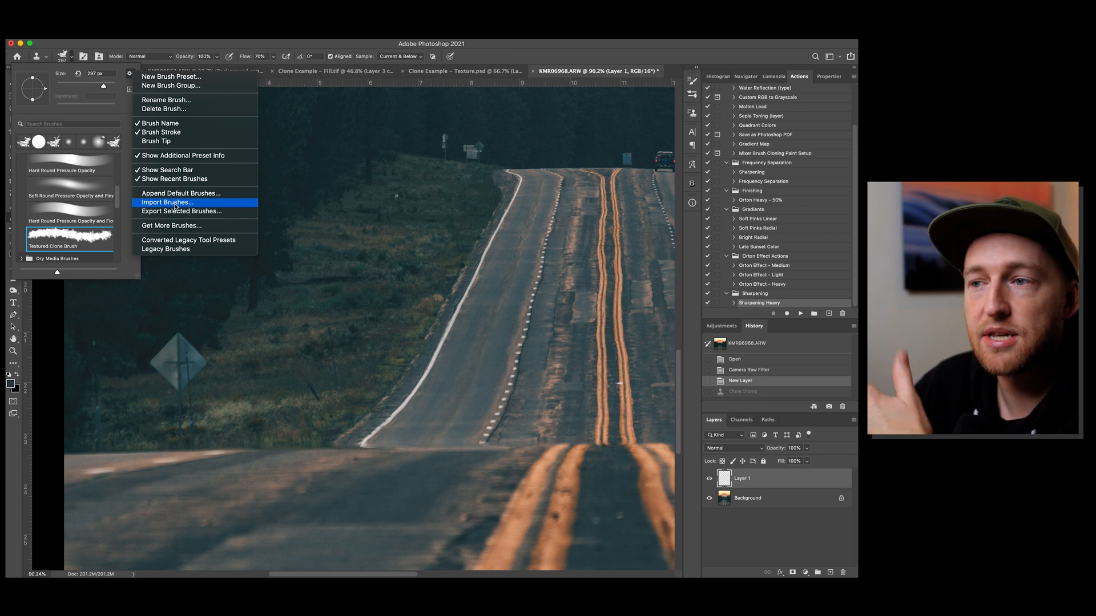
pyautogui.press('Escape')
pyautogui.press('Escape')
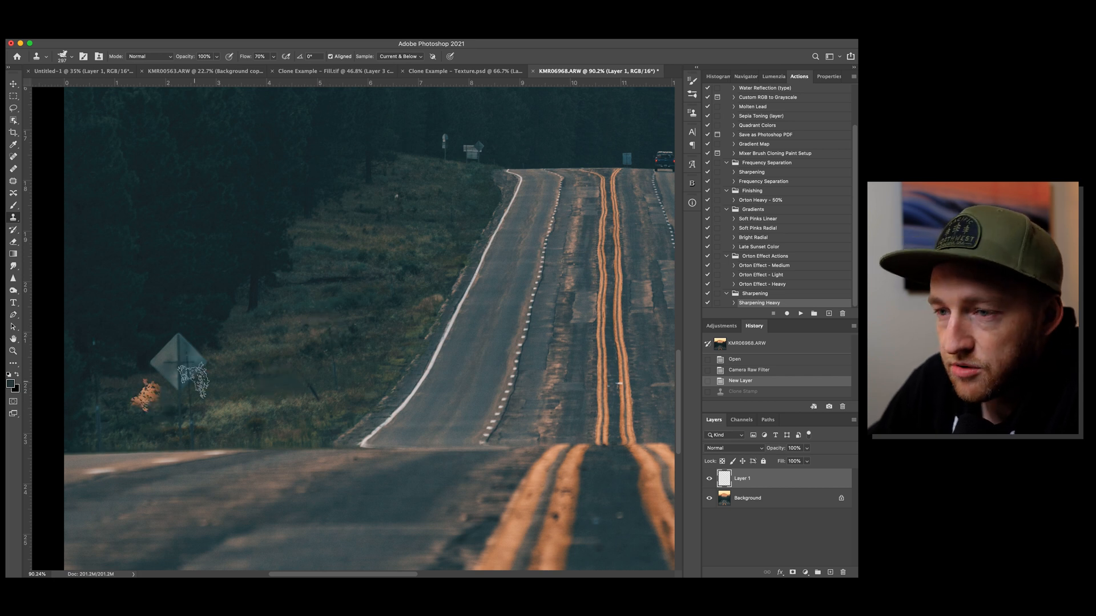
# Lower the flow to 15% and clone textured grass over the hillside area near the road sign
pyautogui.click(273, 56)
pyautogui.moveTo(255, 67); pyautogui.dragTo(250, 68)
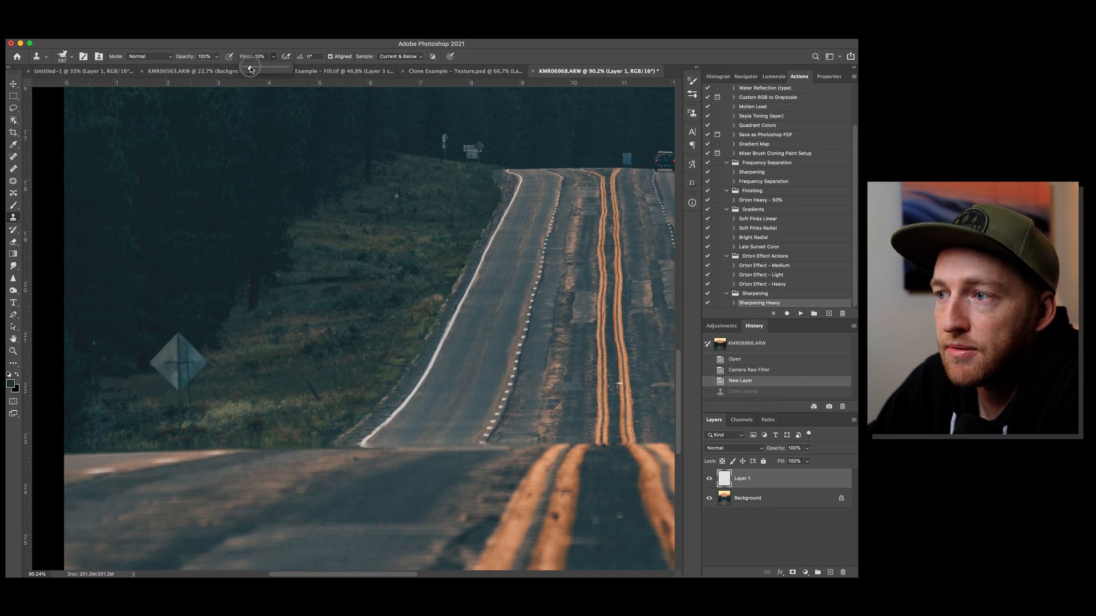
pyautogui.click(262, 48)
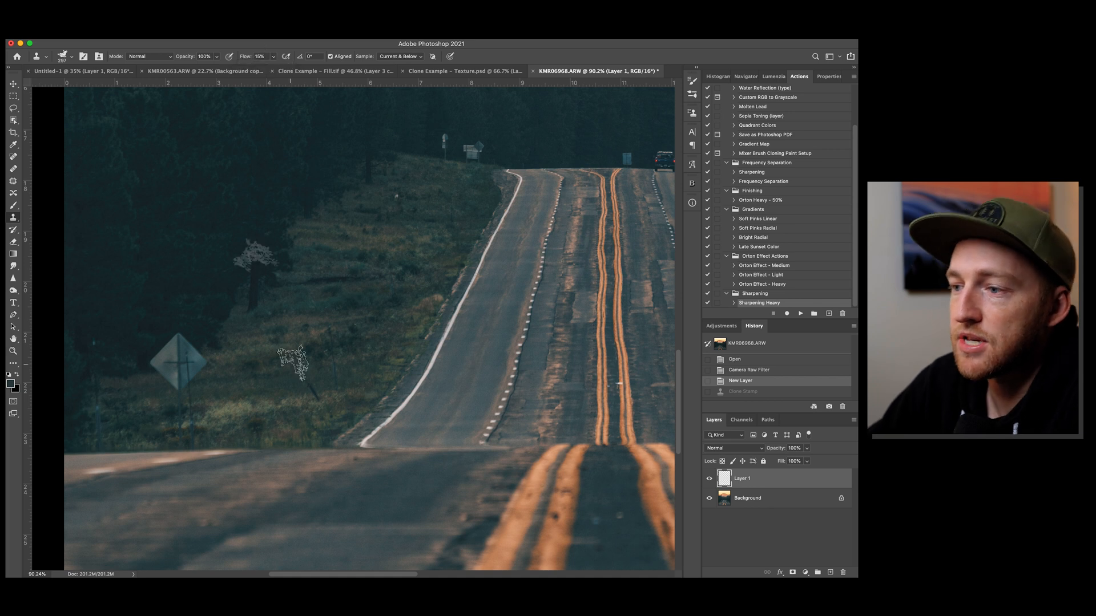
pyautogui.keyDown('alt'); pyautogui.click(230, 315); pyautogui.keyUp('alt')
pyautogui.moveTo(186, 352)
pyautogui.mouseDown()
pyautogui.moveTo(158, 373)
pyautogui.moveTo(166, 356)
pyautogui.moveTo(167, 367)
pyautogui.moveTo(182, 363)
pyautogui.moveTo(180, 340)
pyautogui.moveTo(184, 380)
pyautogui.moveTo(198, 369)
pyautogui.moveTo(172, 389)
pyautogui.moveTo(185, 387)
pyautogui.moveTo(178, 428)
pyautogui.moveTo(213, 406)
pyautogui.moveTo(190, 415)
pyautogui.moveTo(201, 402)
pyautogui.moveTo(183, 396)
pyautogui.moveTo(220, 395)
pyautogui.mouseUp()
pyautogui.keyDown('alt'); pyautogui.click(296, 342); pyautogui.keyUp('alt')
pyautogui.press('super+z')
pyautogui.moveTo(247, 372); pyautogui.dragTo(325, 365)
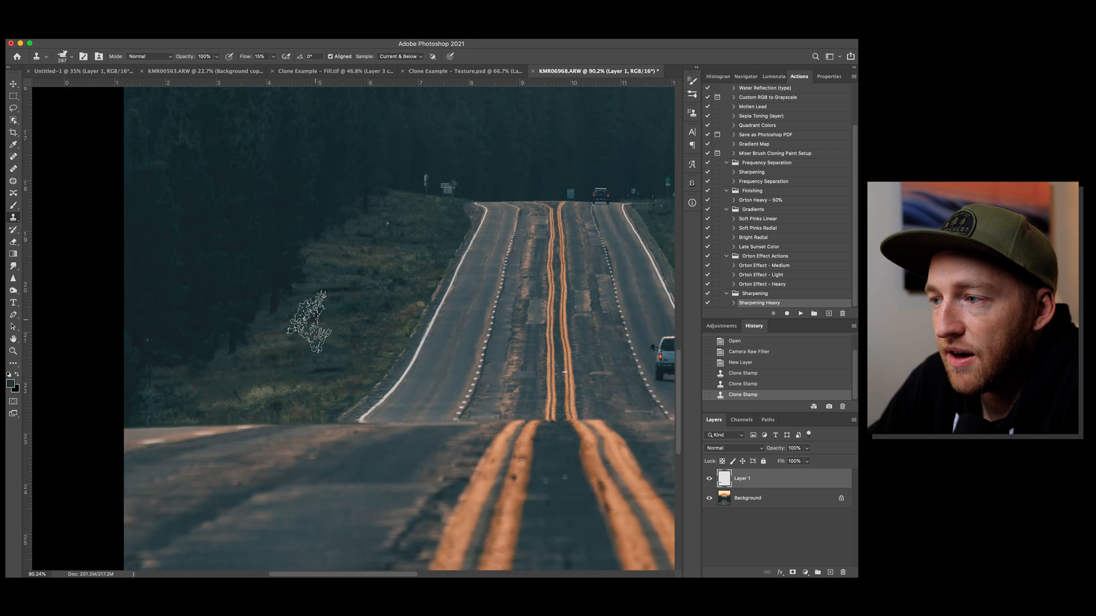
# Reduce the brush size and clone over the pickup truck with the rider on the right shoulder
pyautogui.scroll(-5, 308, 321)
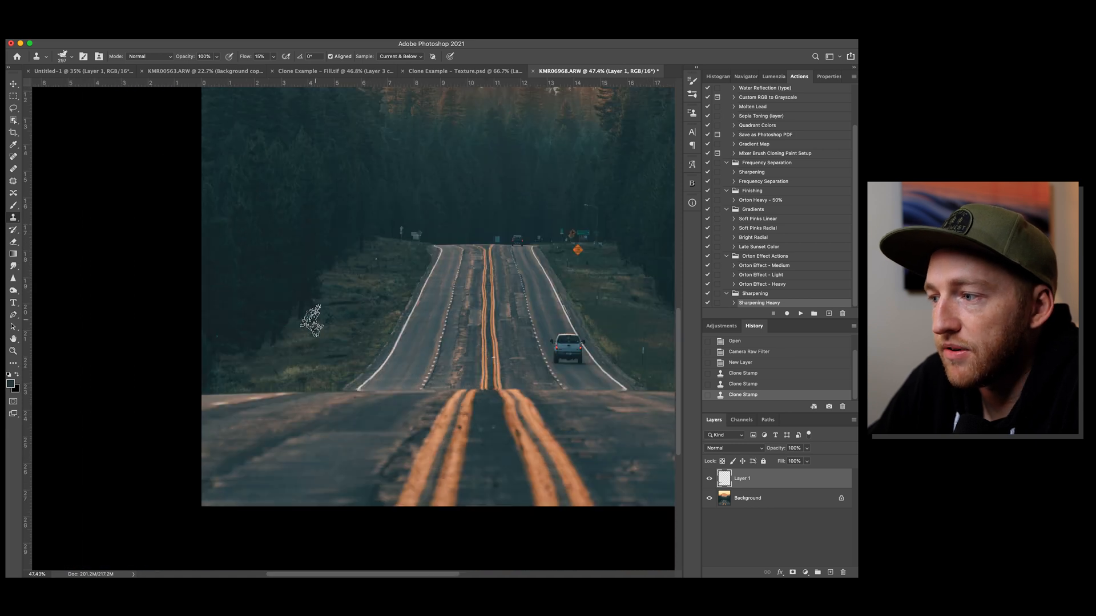
pyautogui.hscroll(8, 612, 290)
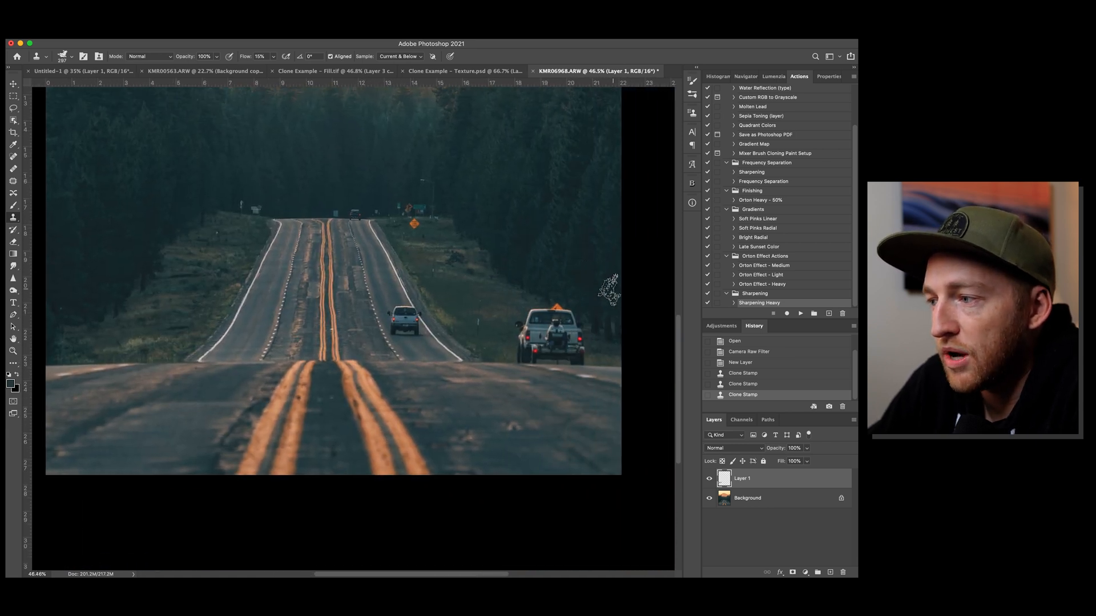
pyautogui.scroll(2, 506, 269)
pyautogui.scroll(5, 506, 268)
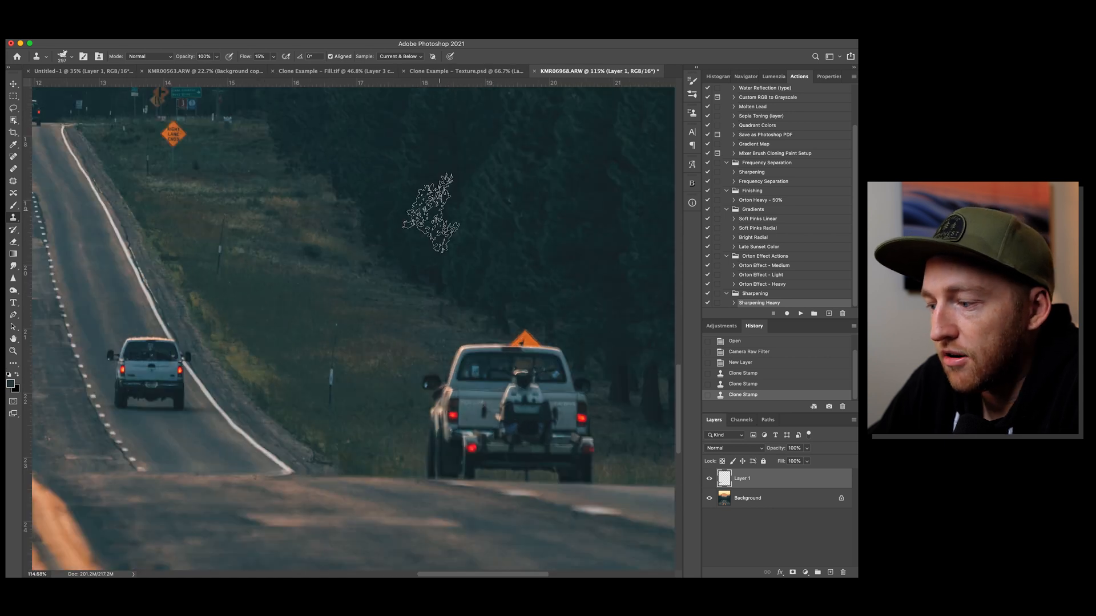
pyautogui.press('[')
pyautogui.press('[')
pyautogui.press('[')
pyautogui.press('[')
pyautogui.press('[')
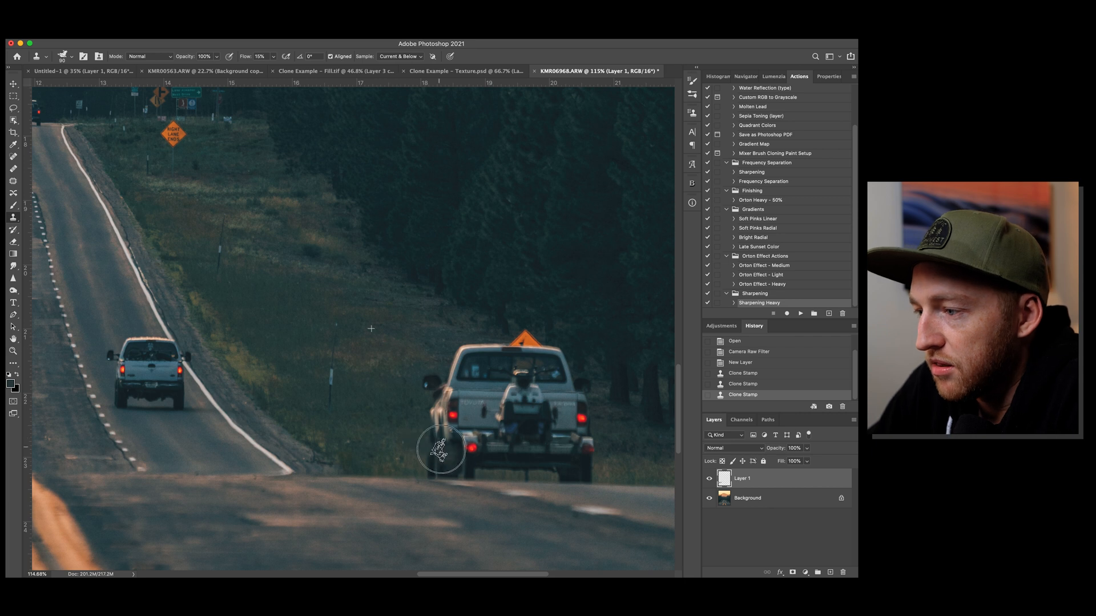
pyautogui.moveTo(424, 433)
pyautogui.mouseDown()
pyautogui.moveTo(423, 402)
pyautogui.moveTo(433, 422)
pyautogui.moveTo(470, 434)
pyautogui.moveTo(468, 418)
pyautogui.moveTo(430, 390)
pyautogui.moveTo(472, 383)
pyautogui.moveTo(413, 372)
pyautogui.mouseUp()
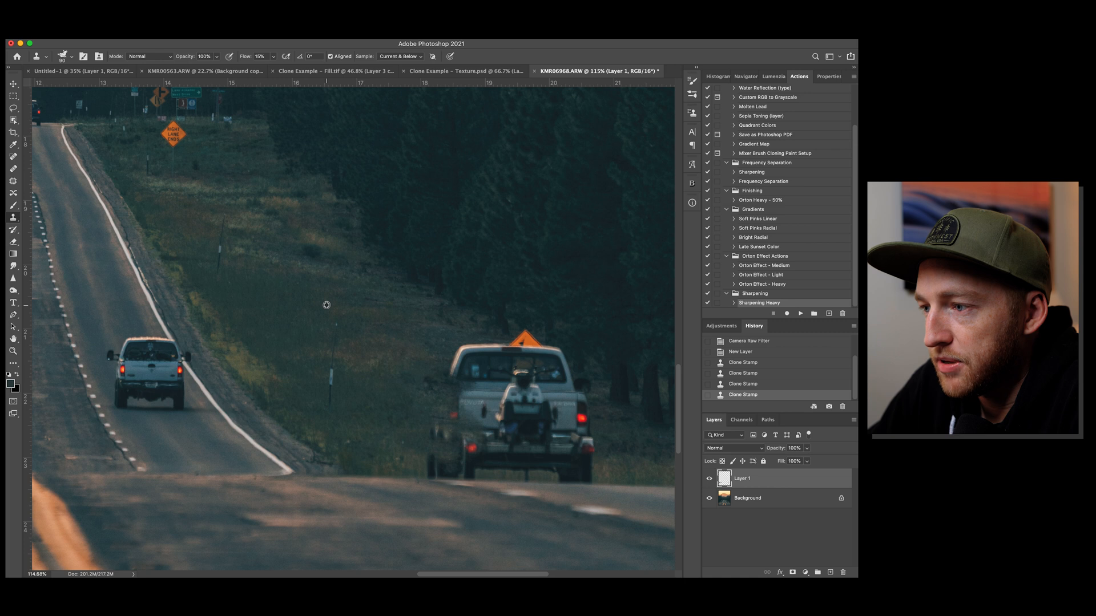
pyautogui.moveTo(496, 420)
pyautogui.mouseDown()
pyautogui.moveTo(447, 388)
pyautogui.moveTo(500, 406)
pyautogui.moveTo(475, 439)
pyautogui.moveTo(437, 436)
pyautogui.moveTo(429, 422)
pyautogui.moveTo(482, 448)
pyautogui.moveTo(481, 432)
pyautogui.moveTo(581, 457)
pyautogui.moveTo(477, 423)
pyautogui.moveTo(433, 389)
pyautogui.moveTo(468, 395)
pyautogui.moveTo(426, 351)
pyautogui.moveTo(476, 378)
pyautogui.moveTo(449, 347)
pyautogui.moveTo(474, 360)
pyautogui.moveTo(481, 343)
pyautogui.moveTo(494, 356)
pyautogui.moveTo(481, 389)
pyautogui.moveTo(469, 387)
pyautogui.moveTo(500, 401)
pyautogui.moveTo(472, 389)
pyautogui.moveTo(476, 361)
pyautogui.moveTo(496, 355)
pyautogui.moveTo(482, 346)
pyautogui.moveTo(508, 354)
pyautogui.mouseUp()
pyautogui.click(62, 56)
pyautogui.scroll(5, 63, 177)
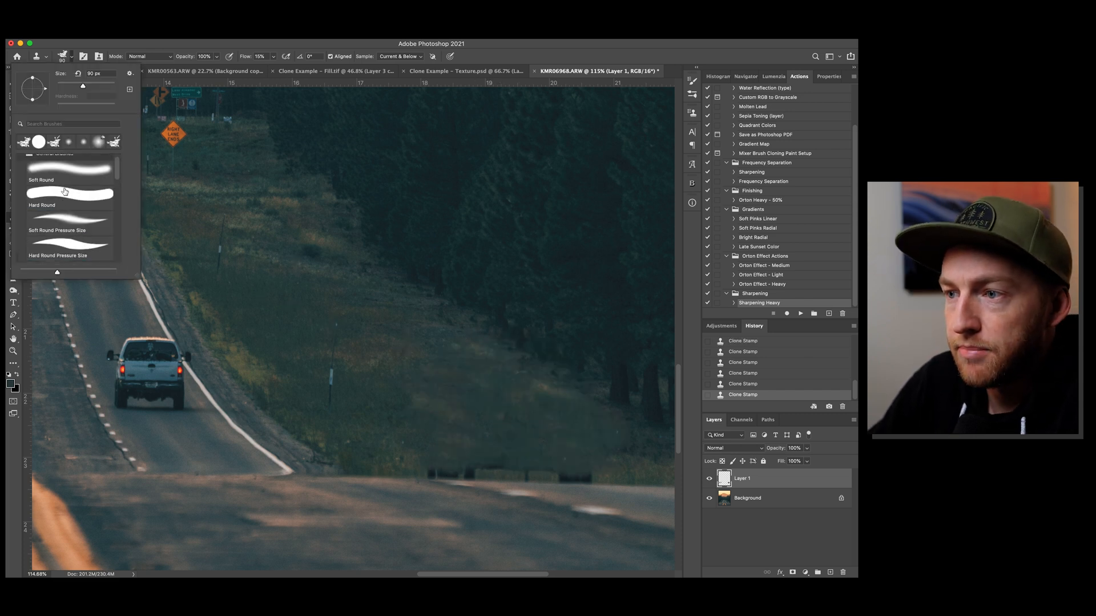
pyautogui.click(169, 47)
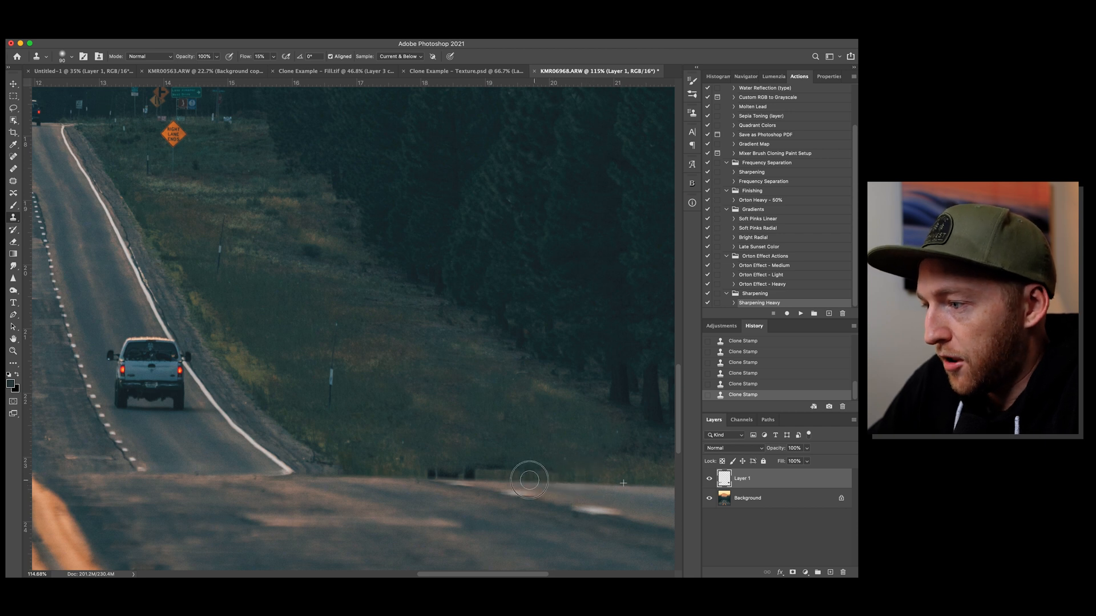
# Toggle the clone layer's visibility to compare the image before and after
pyautogui.click(709, 481)
pyautogui.click(709, 481)
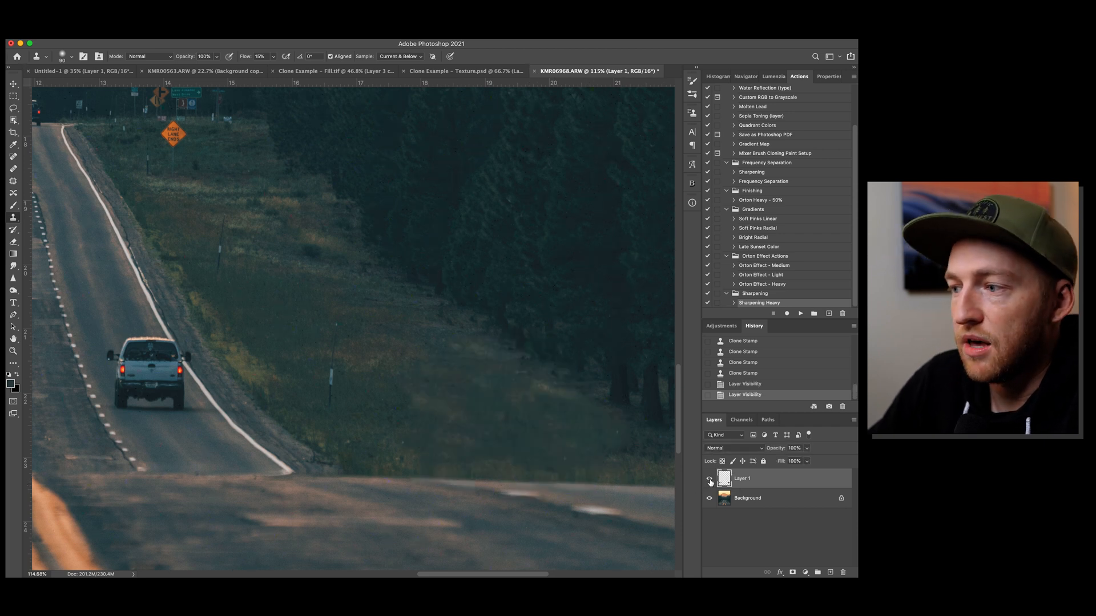
pyautogui.click(710, 481)
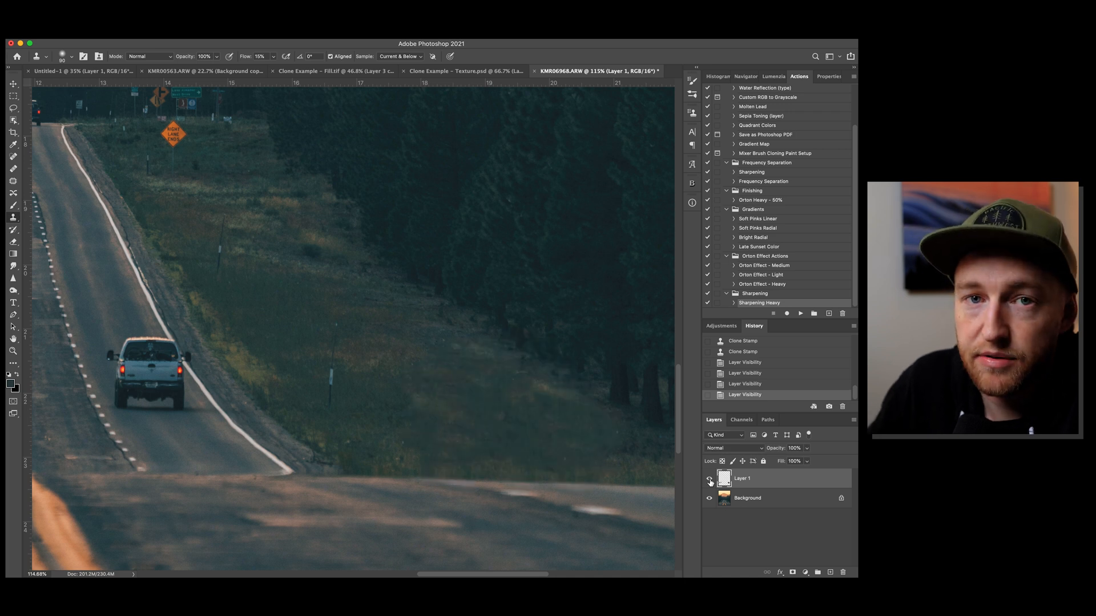